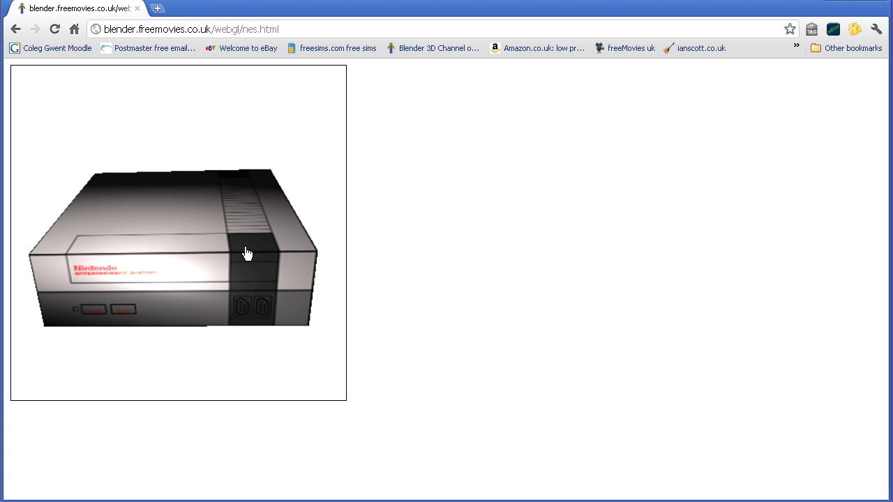
# - Rotate the NES model on the web page and switch to the GIMP notes on texture requirements
pyautogui.moveTo(137, 273); pyautogui.dragTo(231, 286)
pyautogui.hotkey('alt', 'Tab')
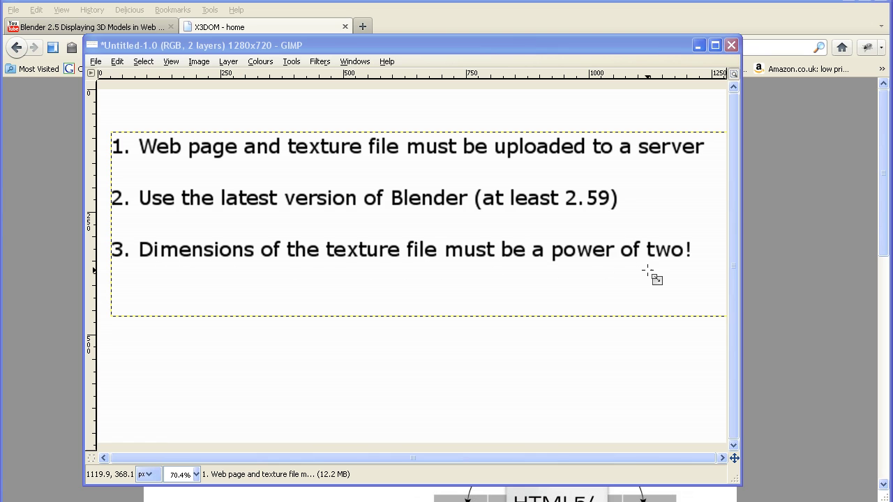
# - On the X3DOM 1.2 release page, highlight the note about textures with dimensions not to the power of two
pyautogui.click(765, 293)
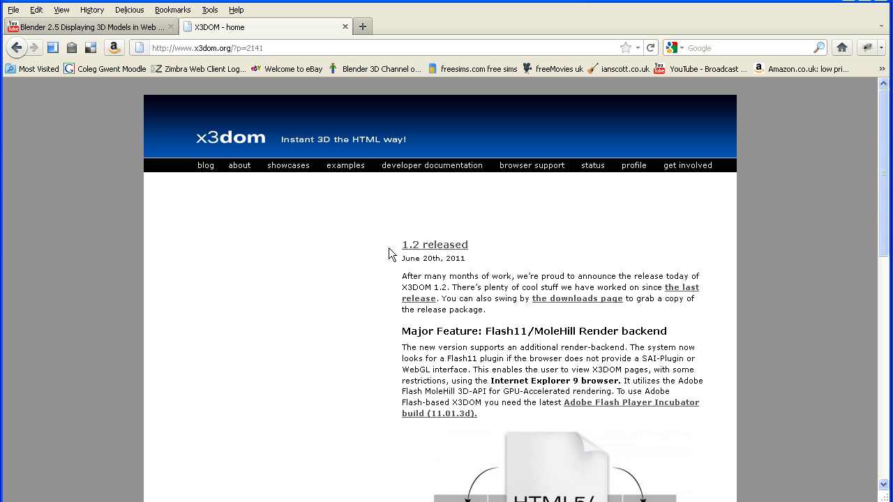
pyautogui.scroll(-15, 323, 312)
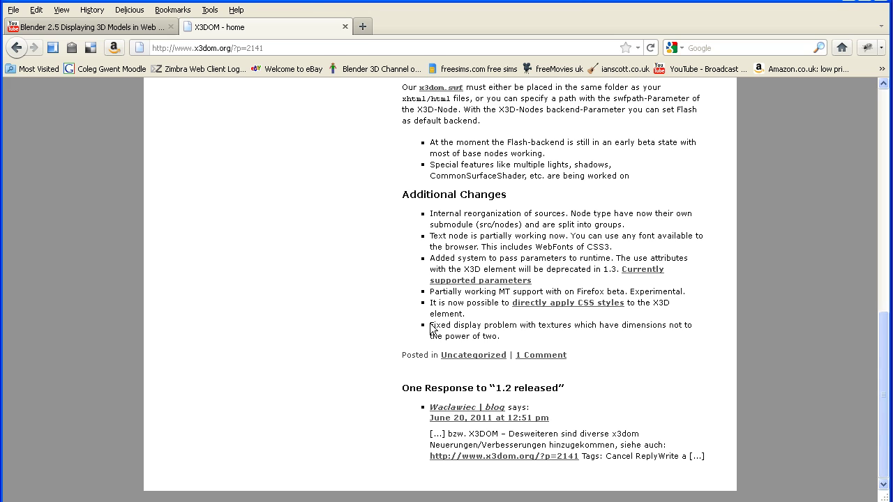
pyautogui.moveTo(431, 329); pyautogui.dragTo(609, 343)
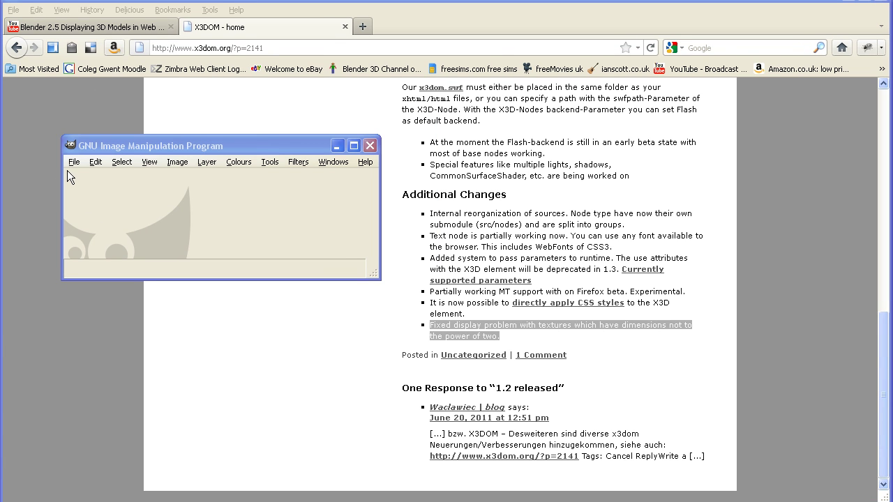
# - In GIMP, open the texture image character218.jpg and move its window so the whole template fits on screen
pyautogui.click(73, 163)
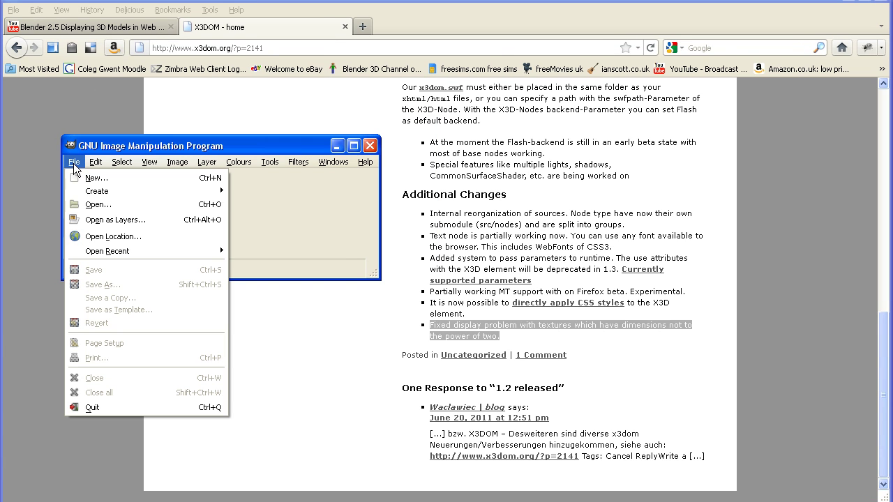
pyautogui.click(129, 204)
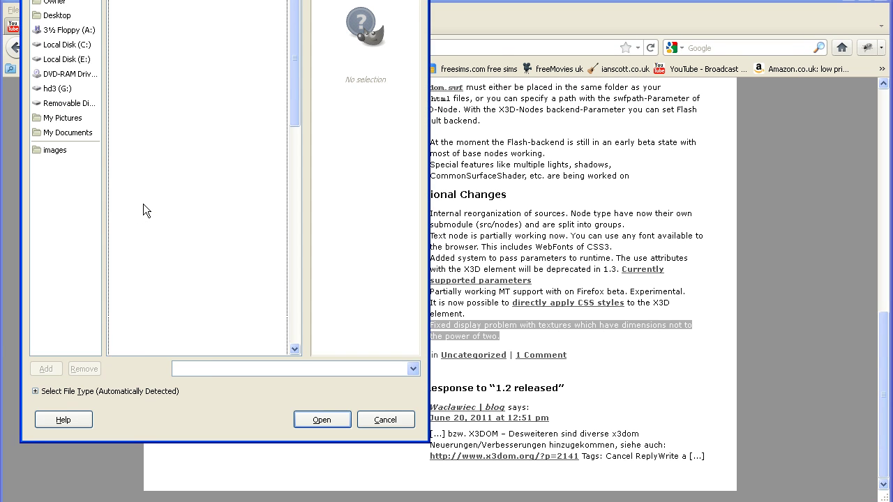
pyautogui.click(322, 419)
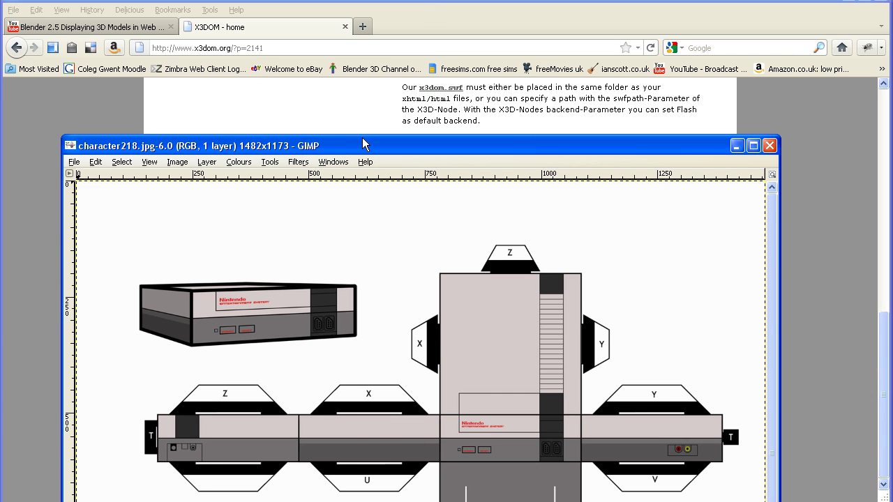
pyautogui.moveTo(435, 149); pyautogui.dragTo(338, 2)
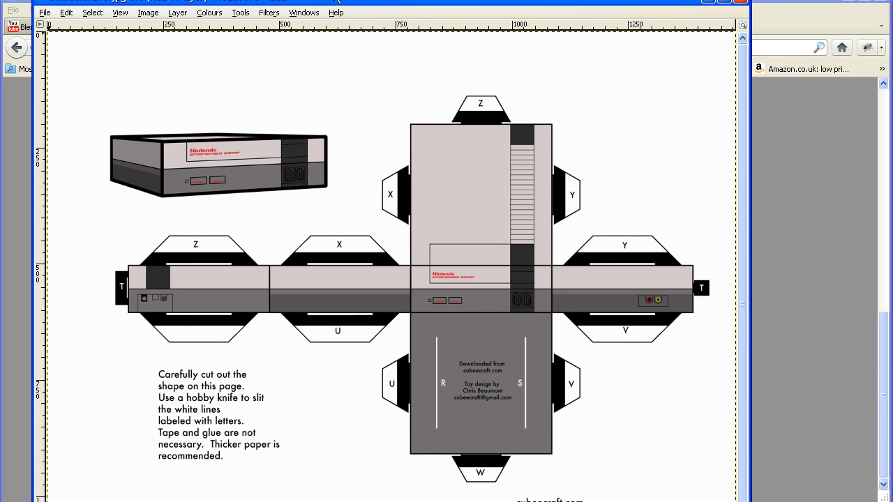
# - Set the image's canvas width to 2048 pixels, keeping width and height unlinked
pyautogui.click(119, 13)
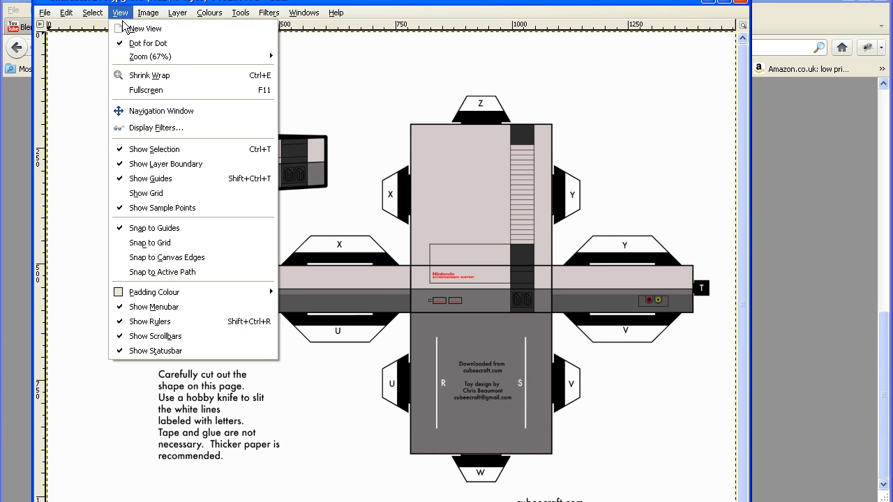
pyautogui.moveTo(213, 56)
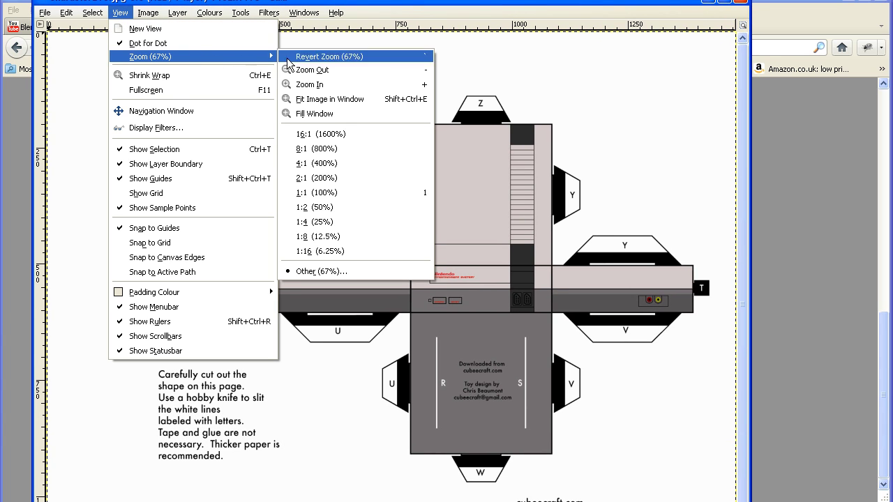
pyautogui.click(359, 221)
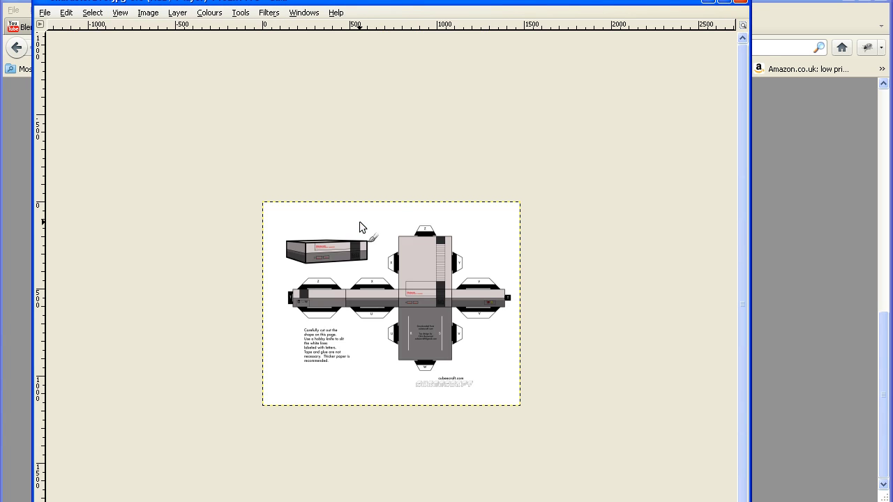
pyautogui.click(149, 13)
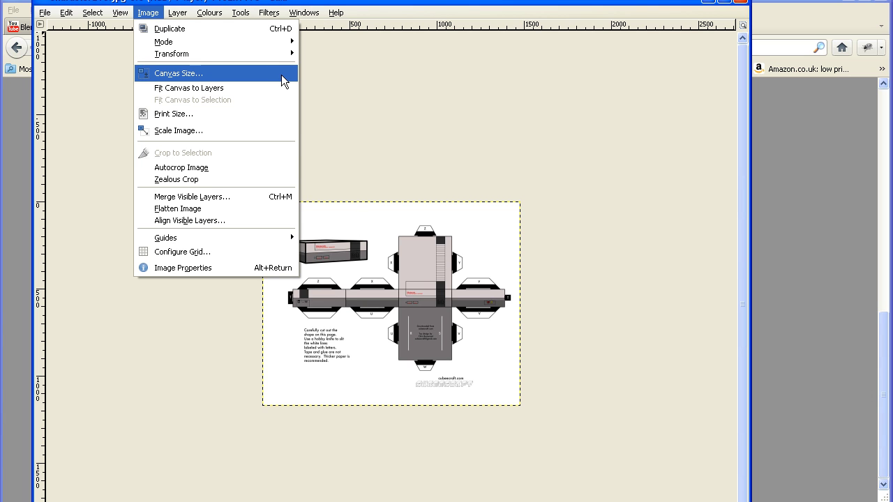
pyautogui.click(282, 74)
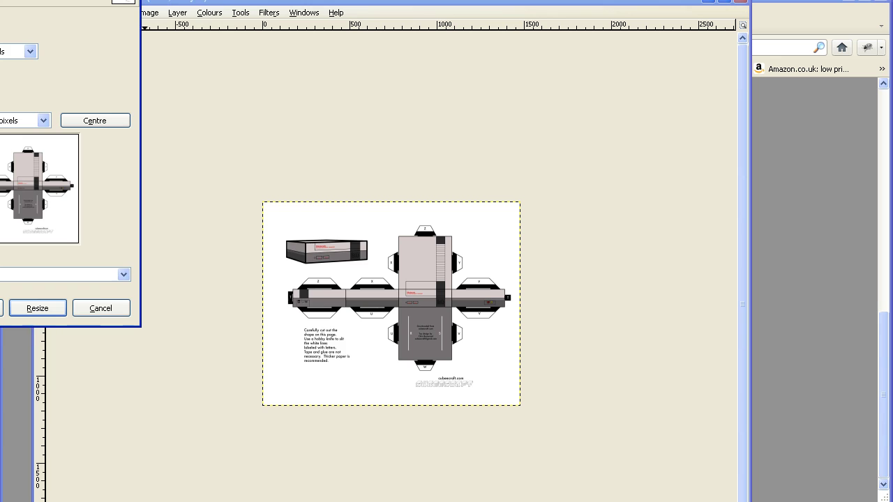
pyautogui.moveTo(235, 76); pyautogui.dragTo(304, 56)
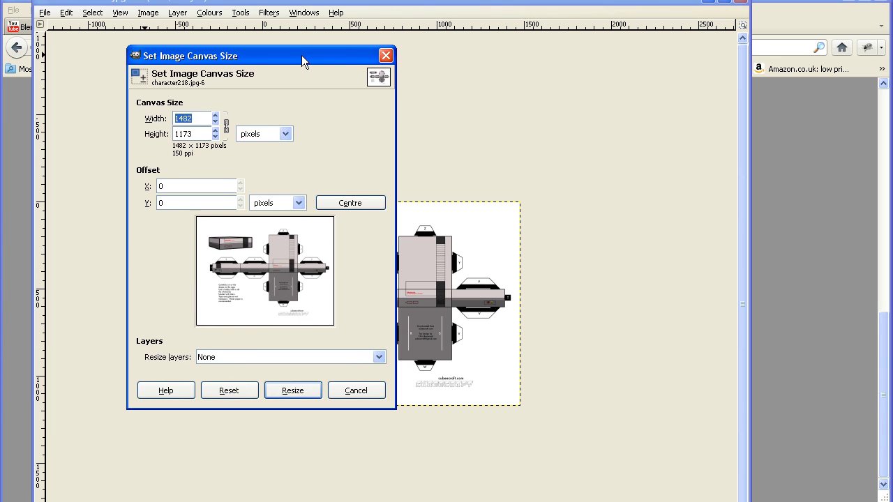
pyautogui.click(226, 126)
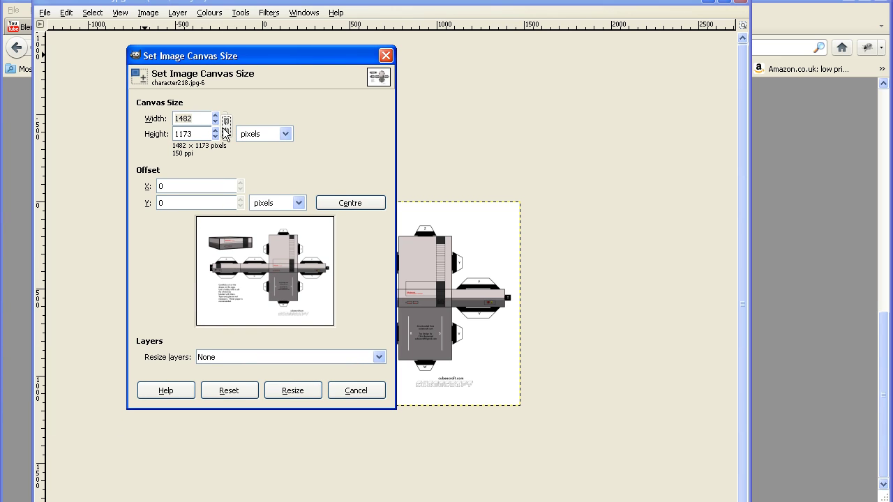
pyautogui.click(199, 118)
pyautogui.moveTo(199, 118); pyautogui.dragTo(174, 118)
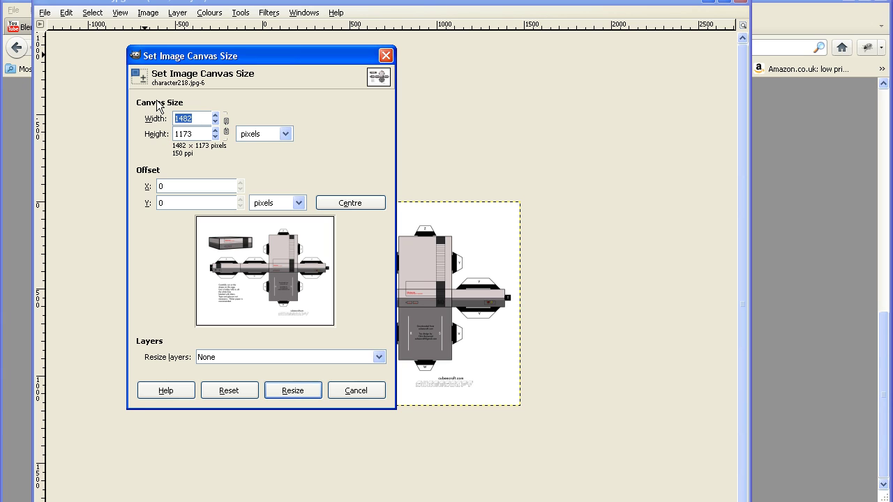
pyautogui.write('20')
# - Set the canvas height to 2048 pixels and apply the canvas resize
pyautogui.moveTo(192, 134); pyautogui.dragTo(168, 138)
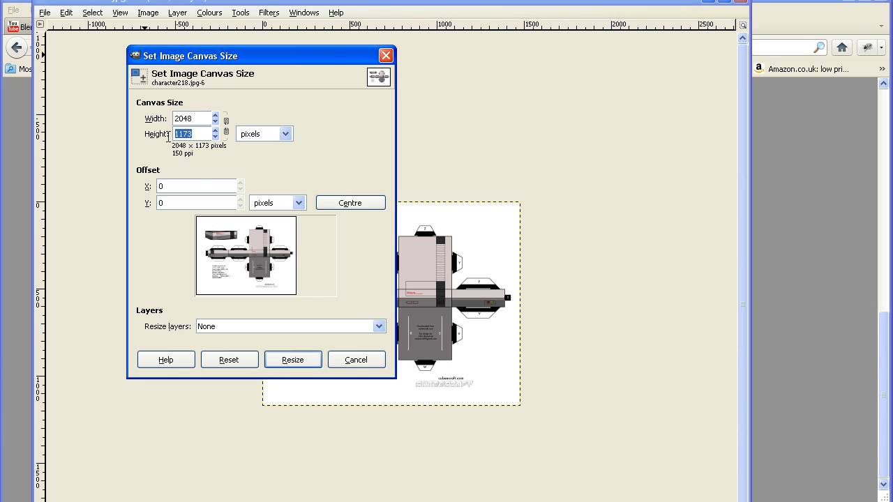
pyautogui.write('2048')
pyautogui.click(196, 120)
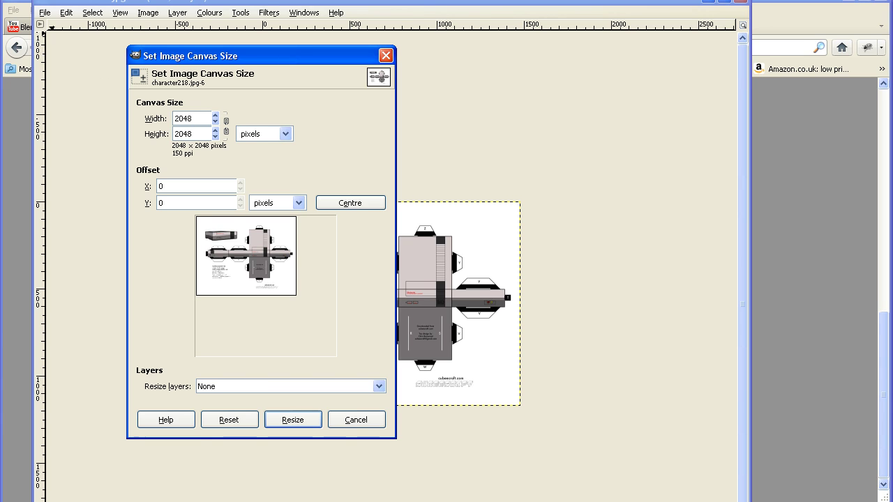
pyautogui.click(311, 424)
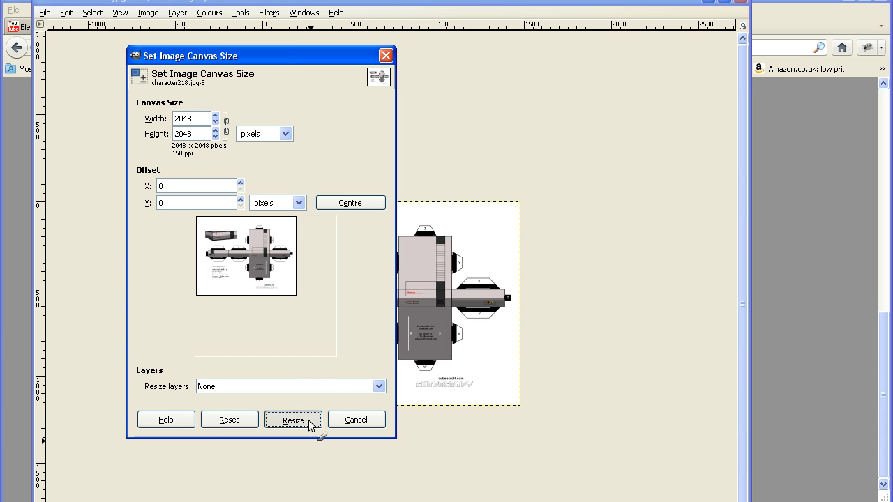
pyautogui.moveTo(742, 265); pyautogui.dragTo(737, 398)
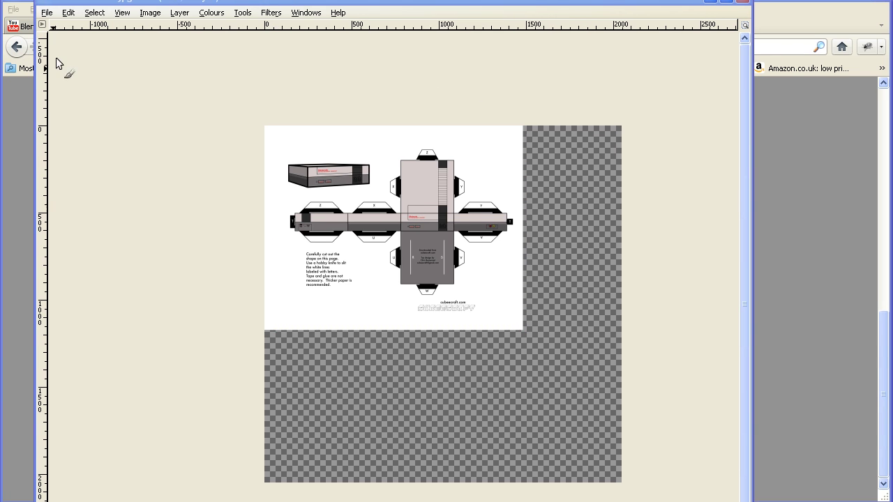
# - Save the enlarged image as a new file named character218resize.jpg in the webgl folder
pyautogui.click(46, 13)
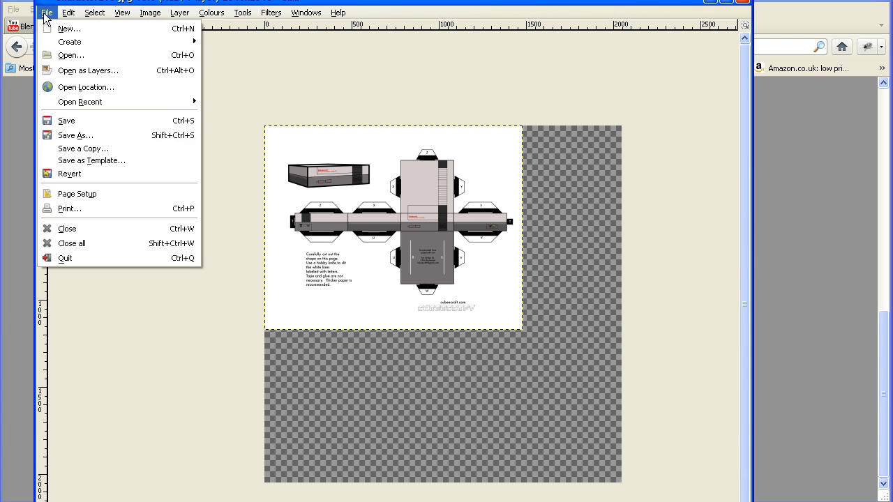
pyautogui.click(138, 135)
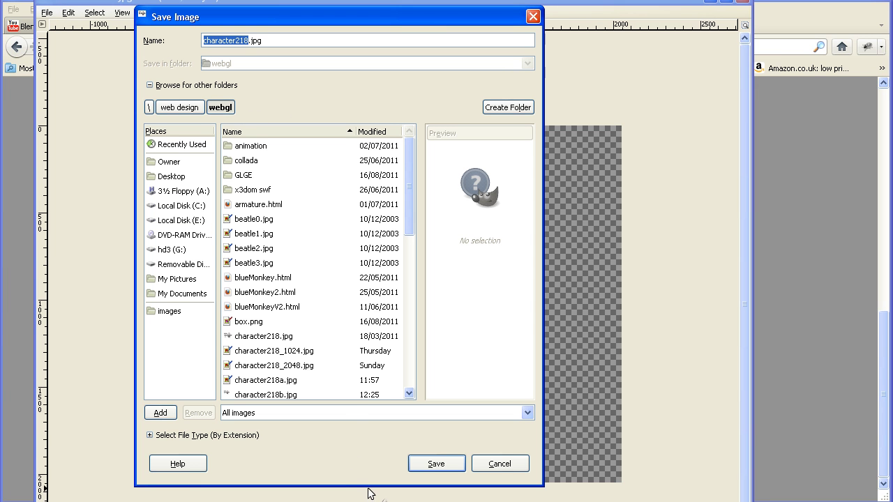
pyautogui.moveTo(368, 484); pyautogui.dragTo(362, 309)
pyautogui.moveTo(318, 17); pyautogui.dragTo(300, 78)
pyautogui.click(233, 102)
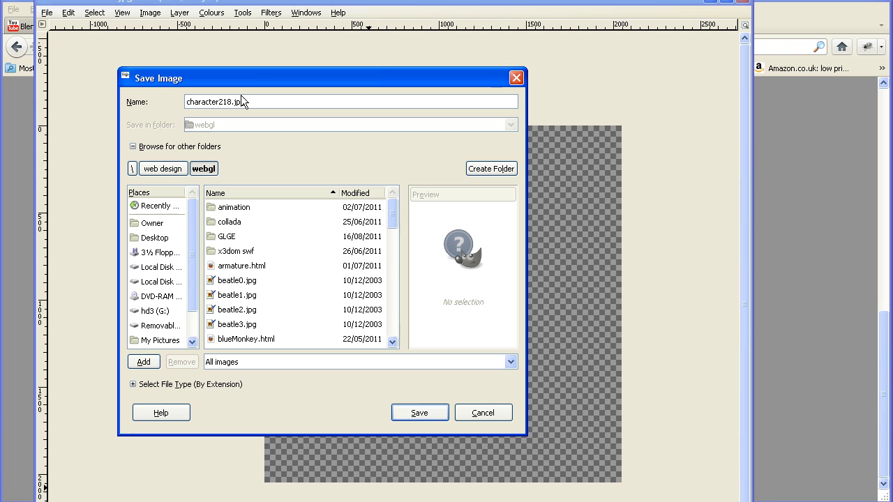
pyautogui.write('resize')
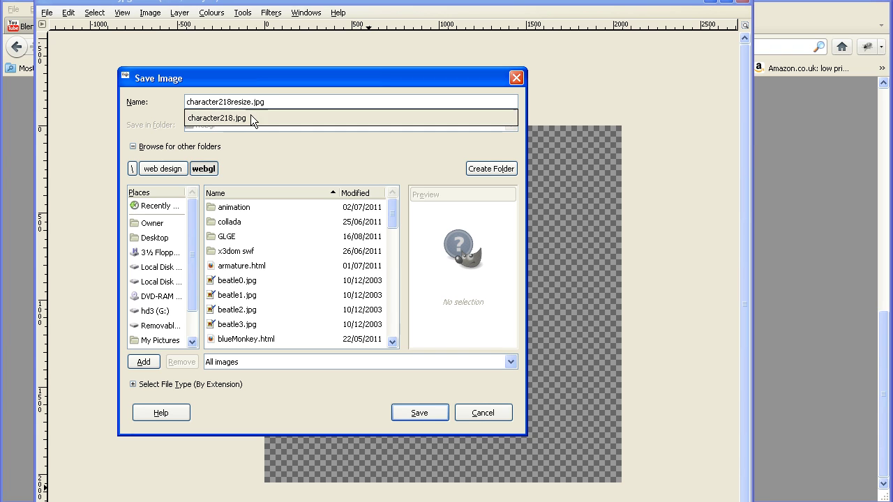
pyautogui.click(423, 411)
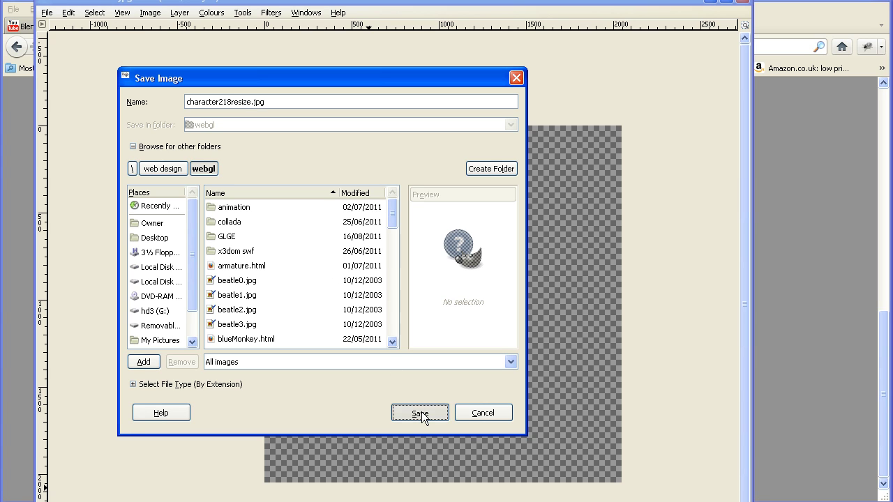
pyautogui.click(422, 412)
# - Export the image flattened and save the JPEG at quality 95
pyautogui.moveTo(0, 0); pyautogui.dragTo(316, 118)
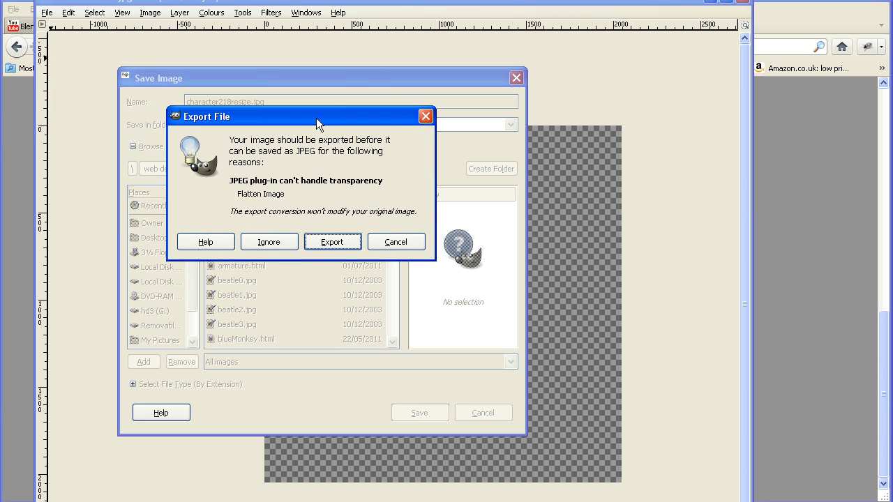
pyautogui.click(350, 243)
pyautogui.moveTo(0, 0); pyautogui.dragTo(300, 79)
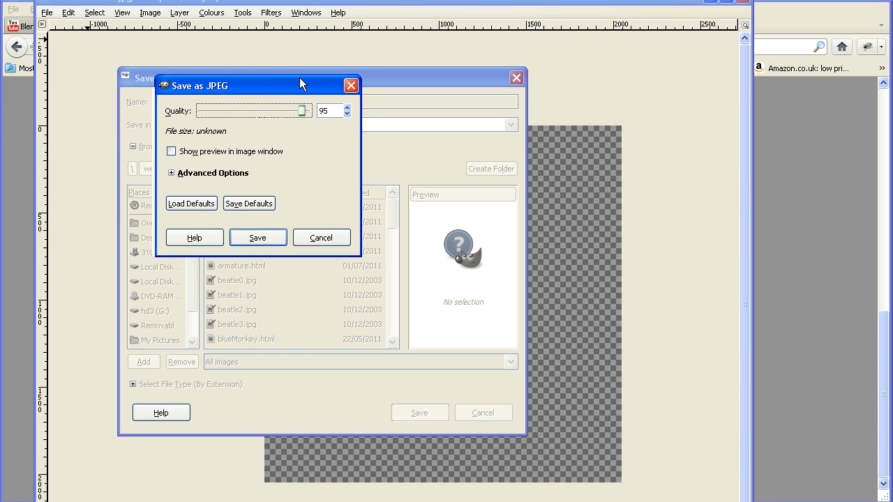
pyautogui.click(258, 238)
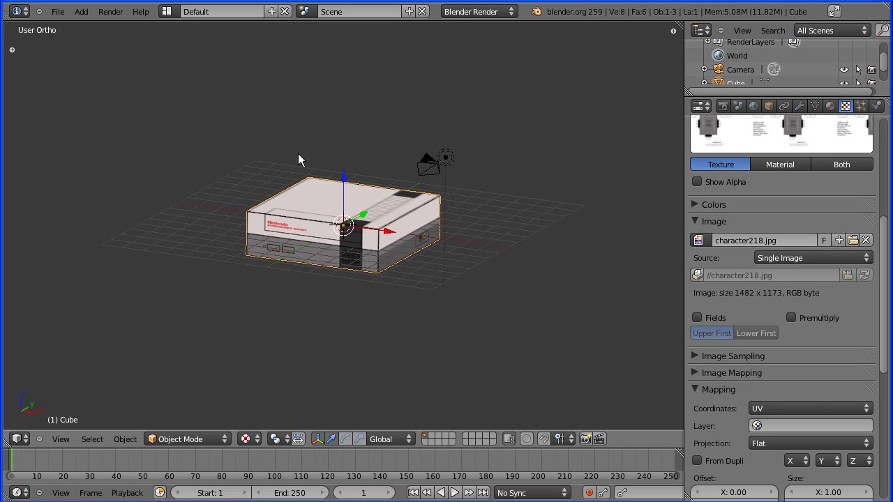
# - In Blender, save the NES project as a new blend file under a changed name in G:\blender\uv
pyautogui.moveTo(523, 202); pyautogui.dragTo(509, 181, button='middle')
pyautogui.moveTo(283, 282); pyautogui.dragTo(276, 307, button='middle')
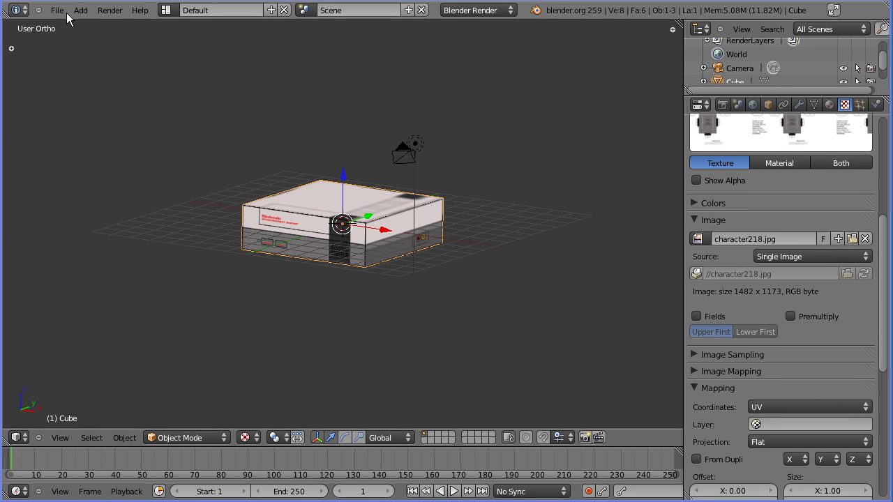
pyautogui.click(20, 11)
pyautogui.click(60, 13)
pyautogui.click(61, 13)
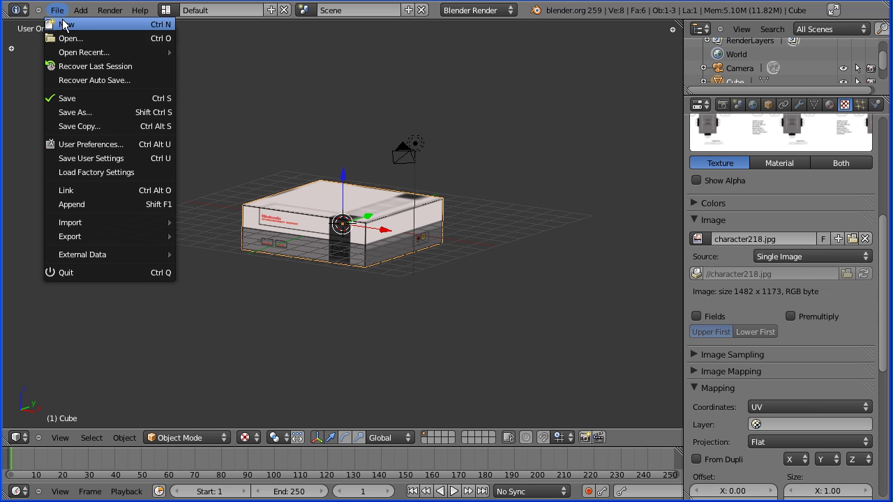
pyautogui.click(94, 113)
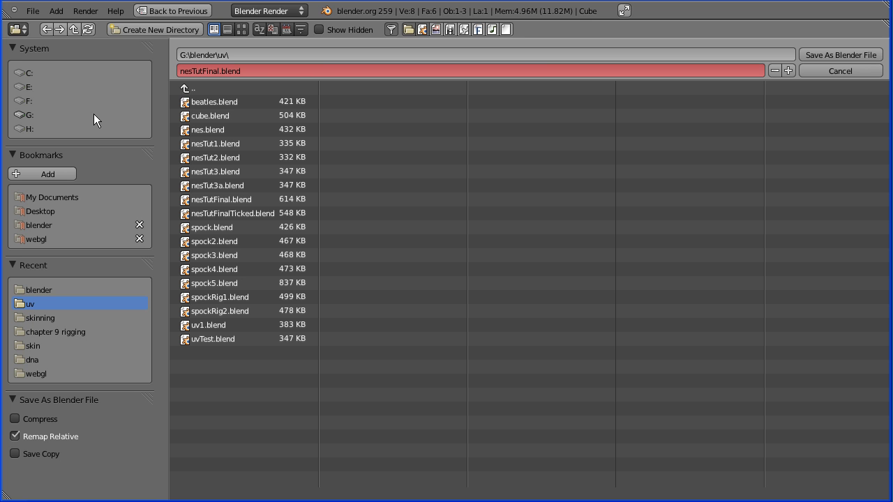
pyautogui.click(215, 69)
pyautogui.click(217, 70)
pyautogui.press('BackSpace')
pyautogui.press('BackSpace')
pyautogui.press('BackSpace')
pyautogui.press('BackSpace')
pyautogui.press('BackSpace')
pyautogui.press('BackSpace')
pyautogui.press('BackSpace')
pyautogui.press('BackSpace')
pyautogui.click(820, 56)
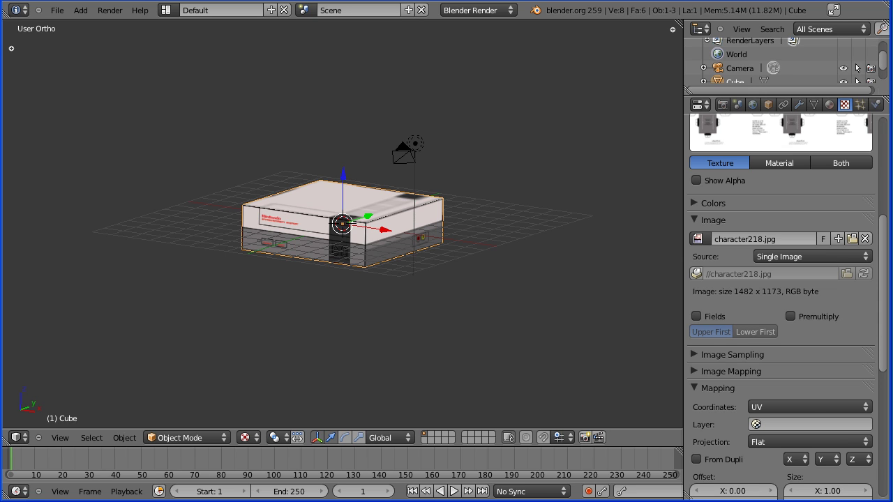
# - Split the 3D view into two areas and make the new one a UV/Image Editor
pyautogui.moveTo(679, 23); pyautogui.dragTo(276, 53)
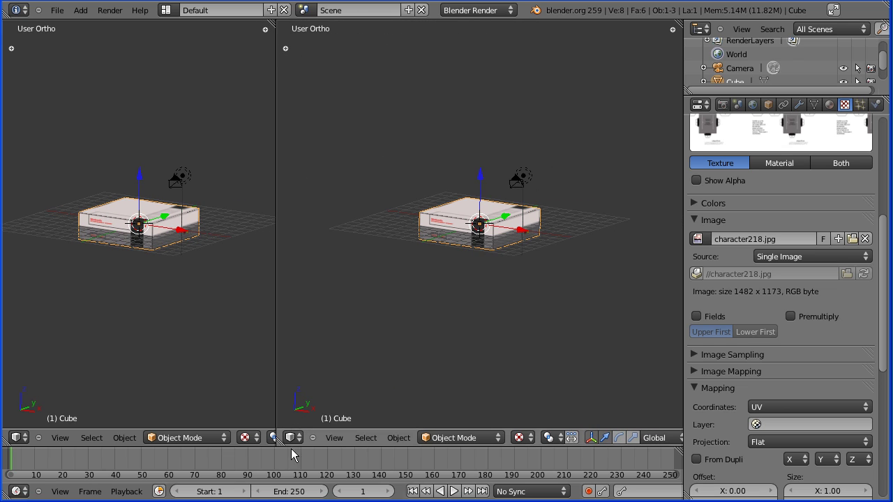
pyautogui.click(292, 439)
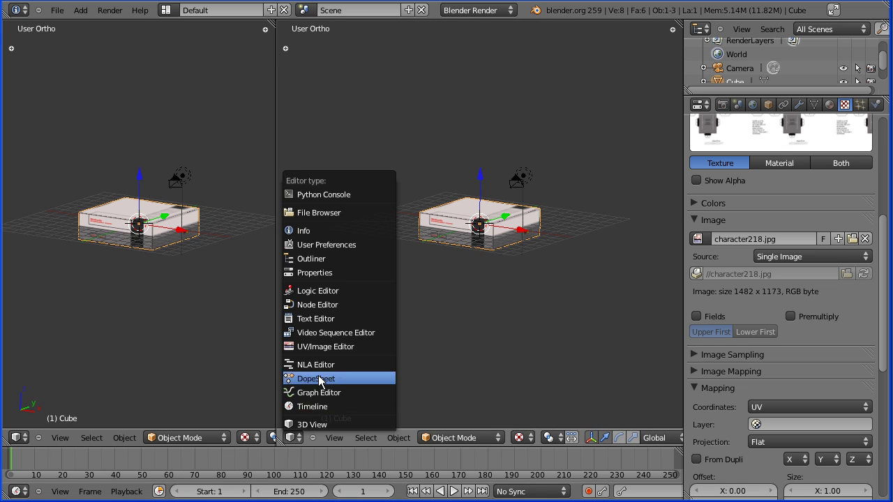
pyautogui.click(334, 346)
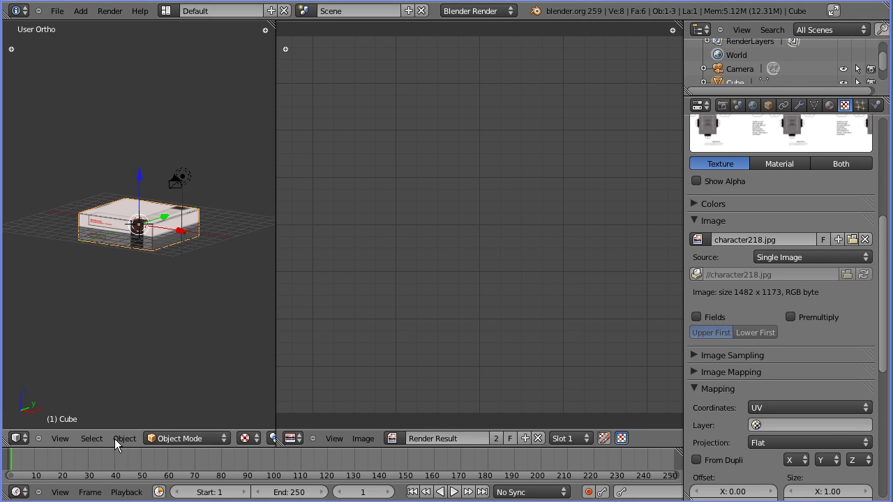
# - Put the cube into Edit Mode and show character218.jpg behind its UV layout in the image editor
pyautogui.click(168, 436)
pyautogui.click(178, 411)
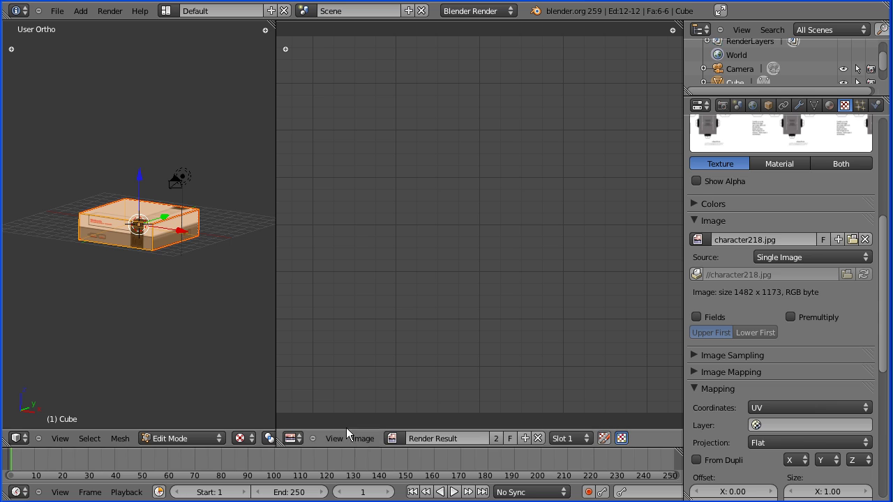
pyautogui.click(391, 439)
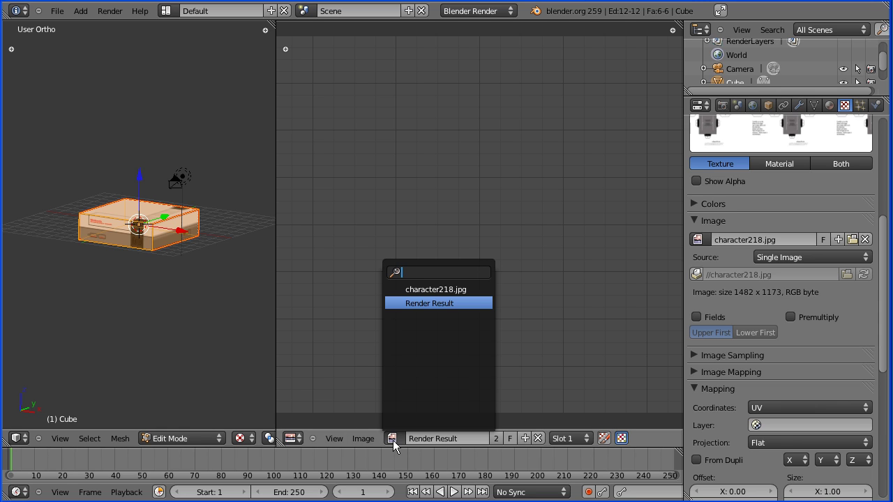
pyautogui.click(426, 288)
pyautogui.scroll(-4, 410, 288)
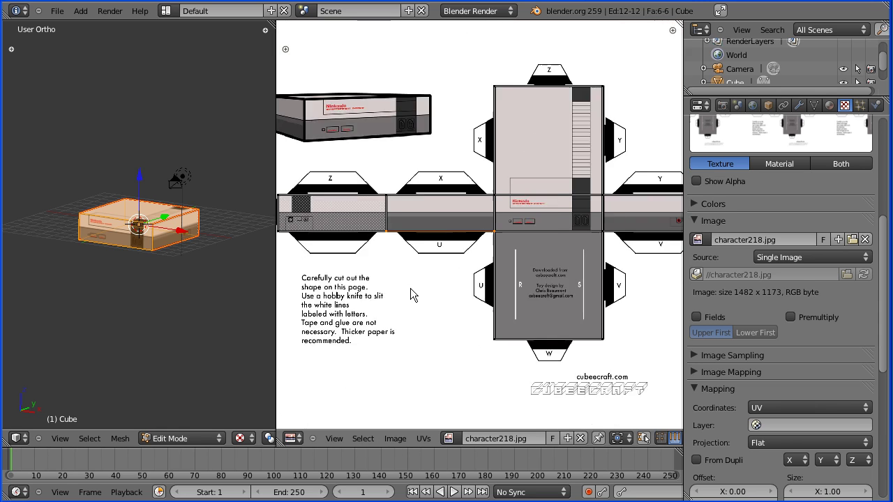
# - Select several edges of the cube's UV layout one after another to check their alignment with the printed box net
pyautogui.rightClick(448, 207)
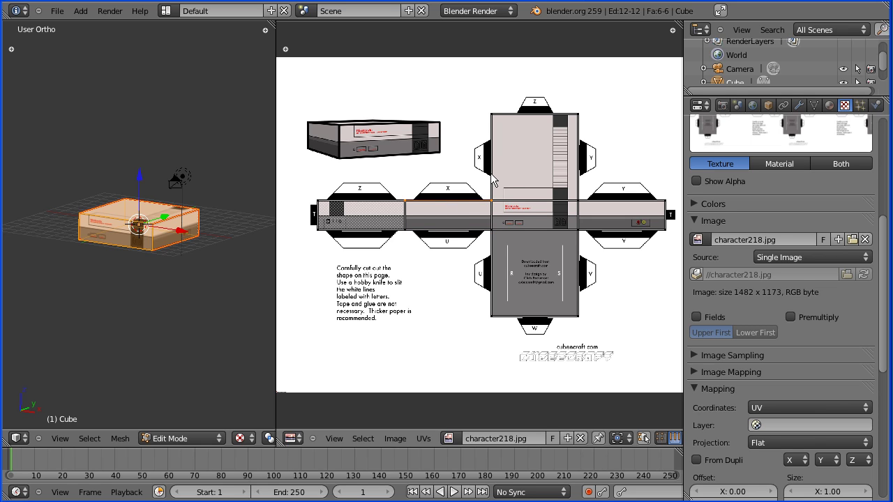
pyautogui.rightClick(582, 176)
pyautogui.rightClick(604, 204)
pyautogui.rightClick(611, 232)
pyautogui.rightClick(583, 265)
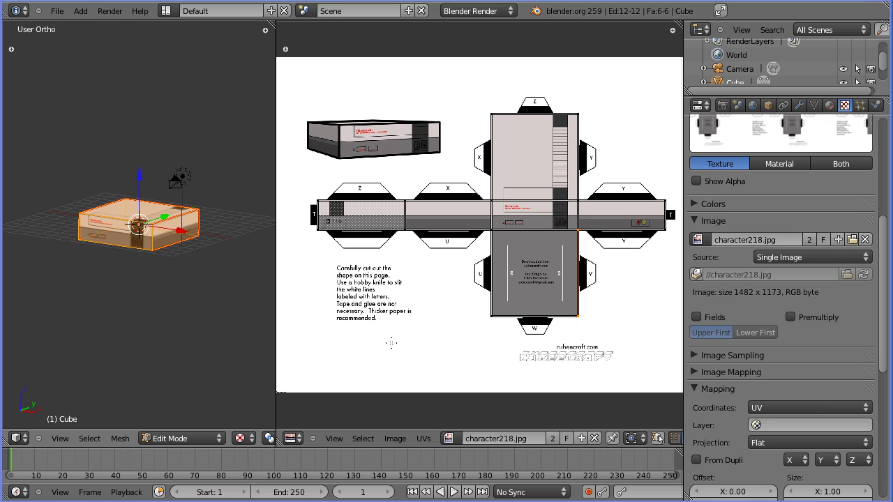
pyautogui.rightClick(391, 342)
# - Open character218resize.jpg from G:\blender\uv as the image behind the UV layout and fit it in view
pyautogui.click(392, 439)
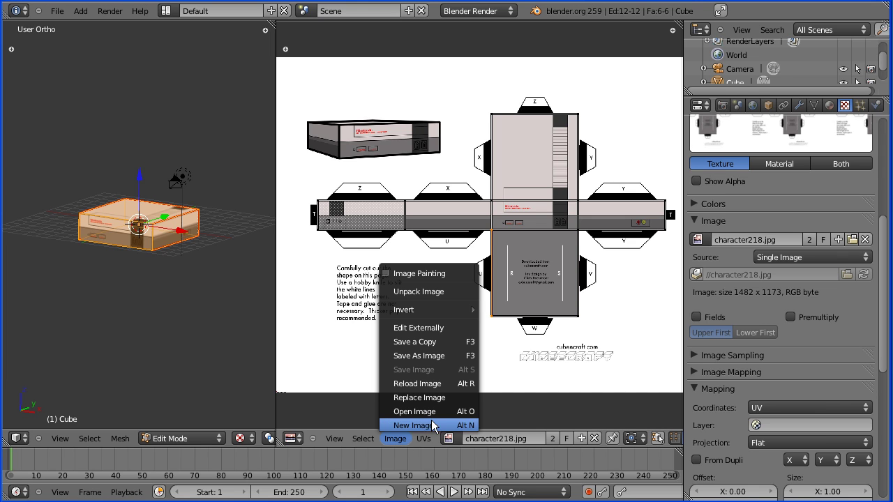
pyautogui.click(450, 412)
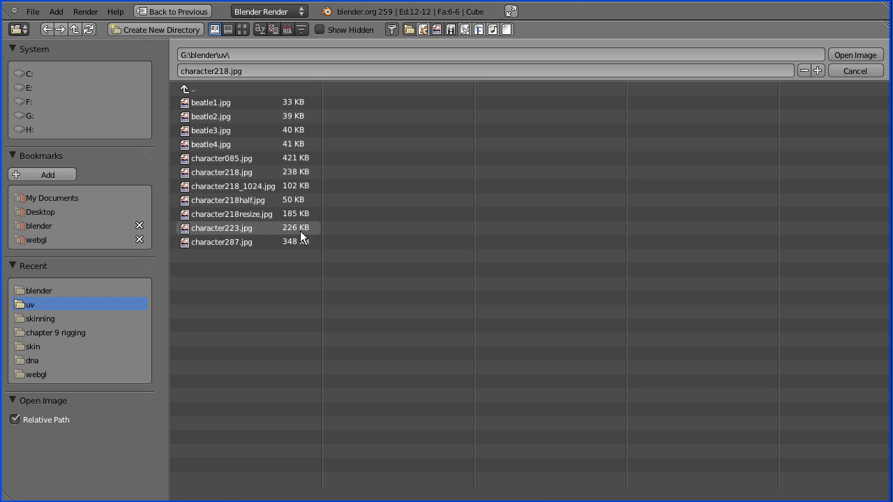
pyautogui.click(271, 214)
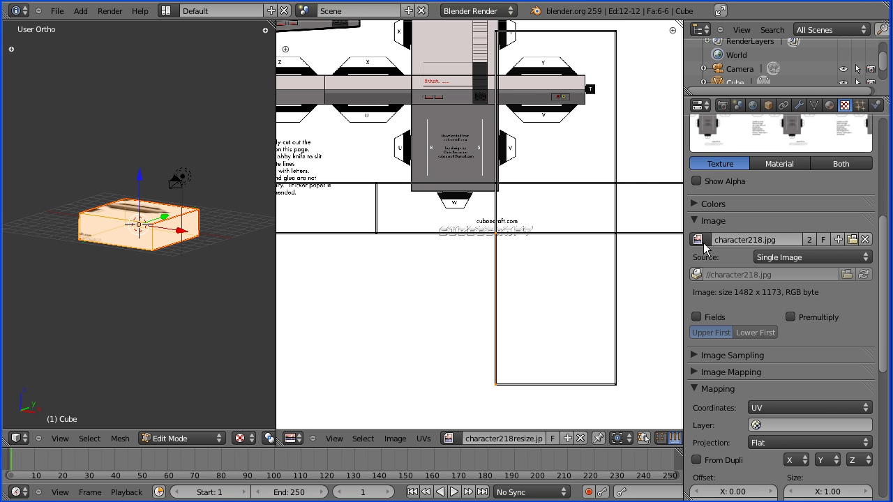
pyautogui.press('Home')
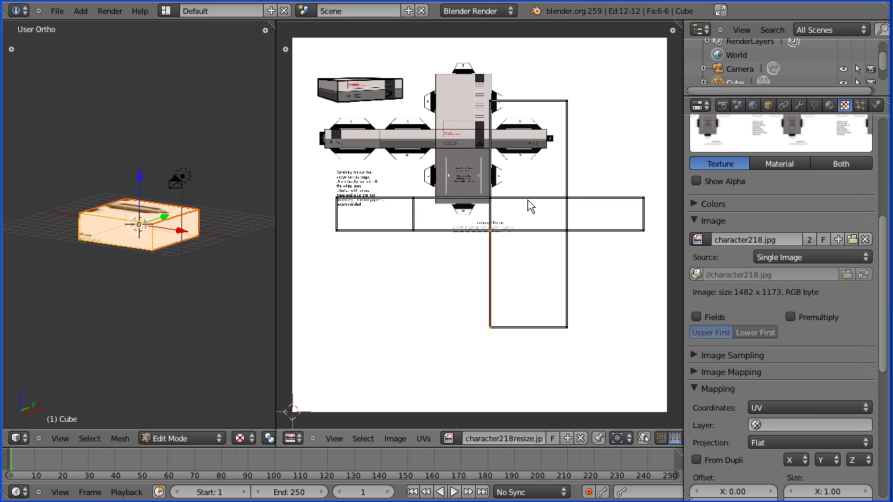
# - Select the whole UV layout and move it so its upper-left corner meets that of the NES top panel in the image
pyautogui.press('a')
pyautogui.press('a')
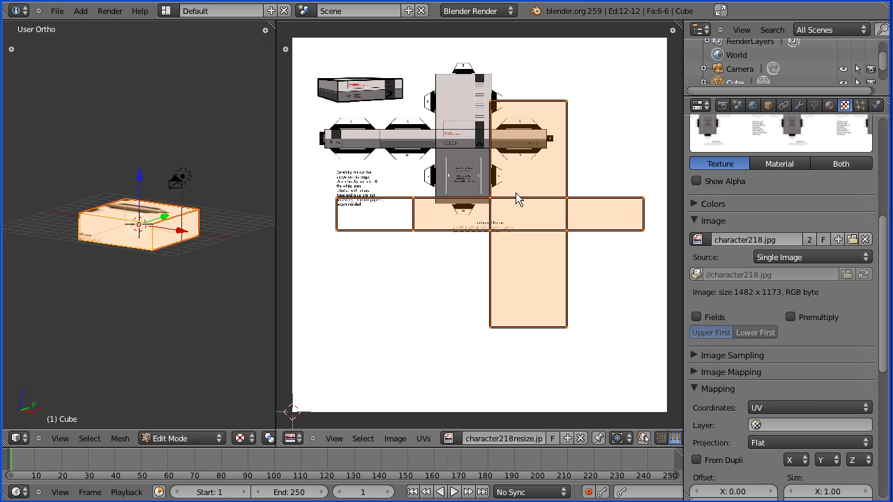
pyautogui.press('g')
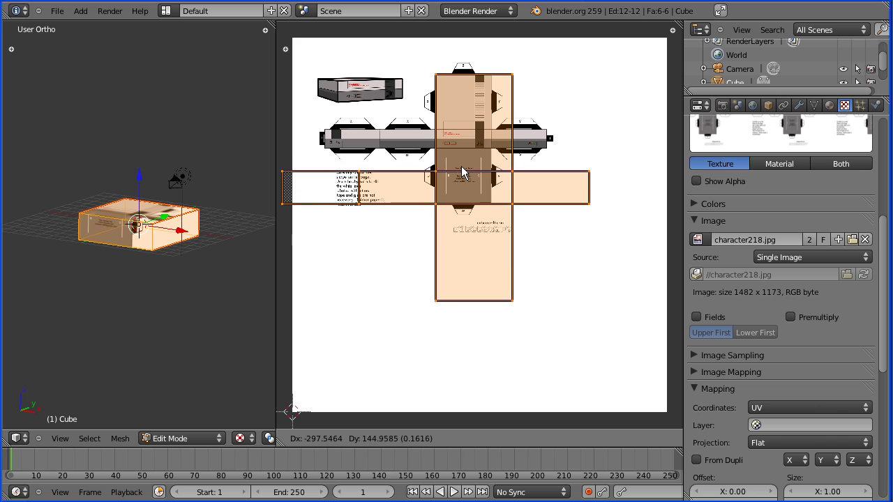
pyautogui.click(462, 172)
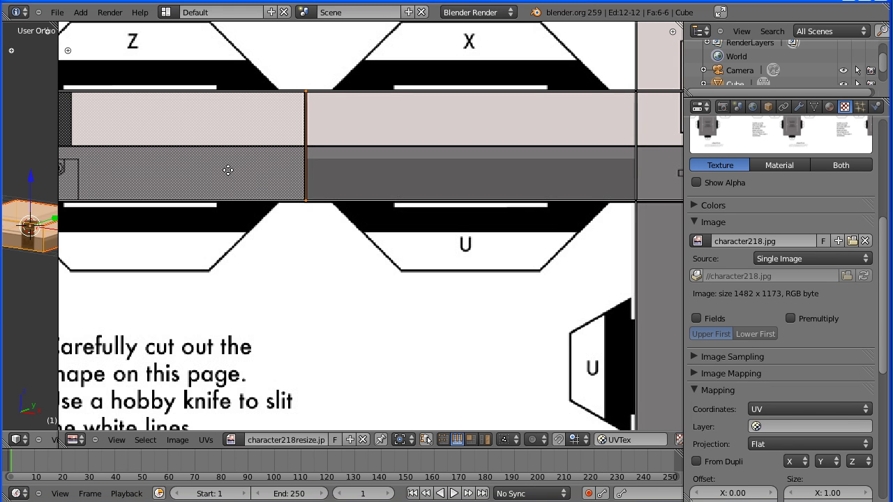
# - Move the leftmost vertical UV edge along X onto the outer border of the NES back panel beside tab T
pyautogui.moveTo(230, 170); pyautogui.dragTo(484, 207, button='middle')
pyautogui.rightClick(252, 198)
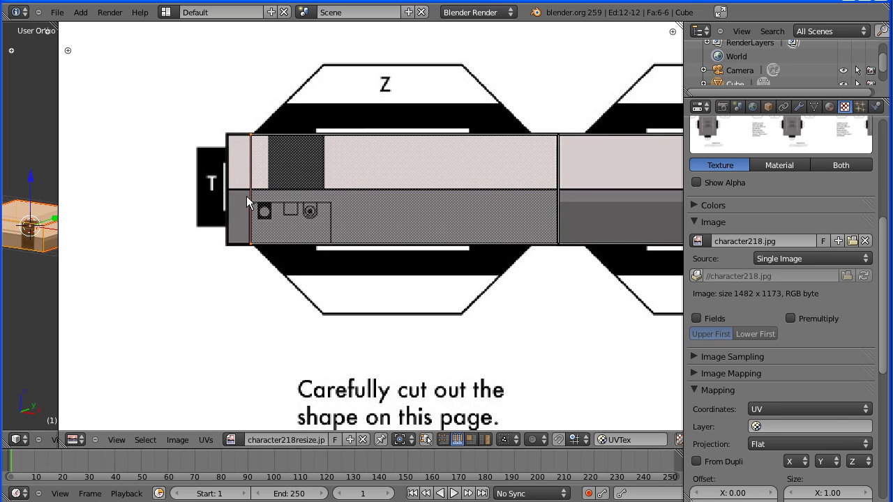
pyautogui.press('g')
pyautogui.press('x')
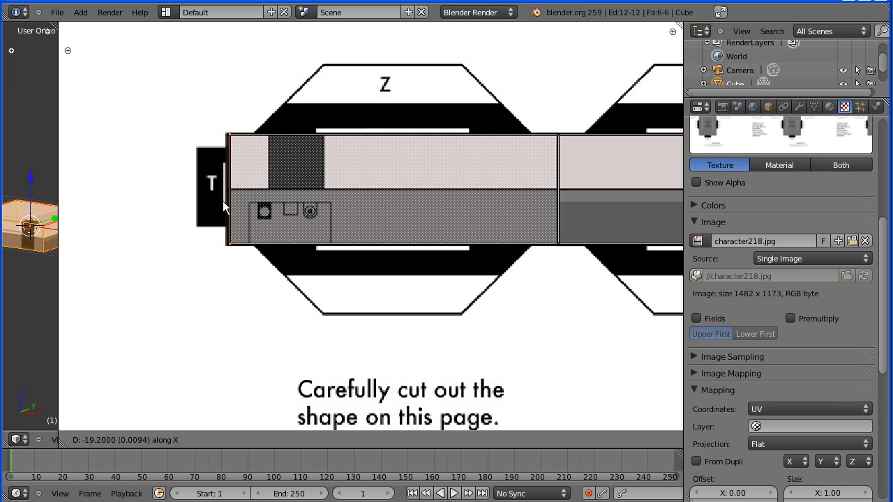
pyautogui.click(220, 201)
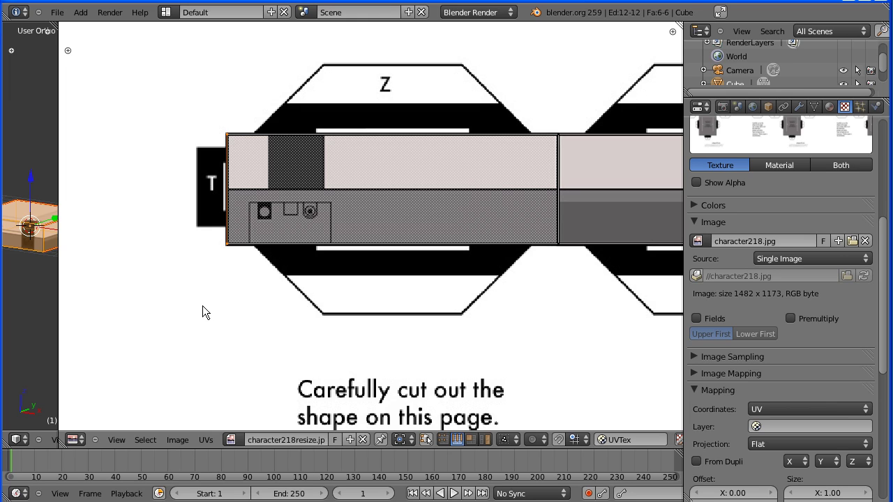
# - Return the cube to Object Mode and set its material texture's image to character218resize.jpg
pyautogui.press('Tab')
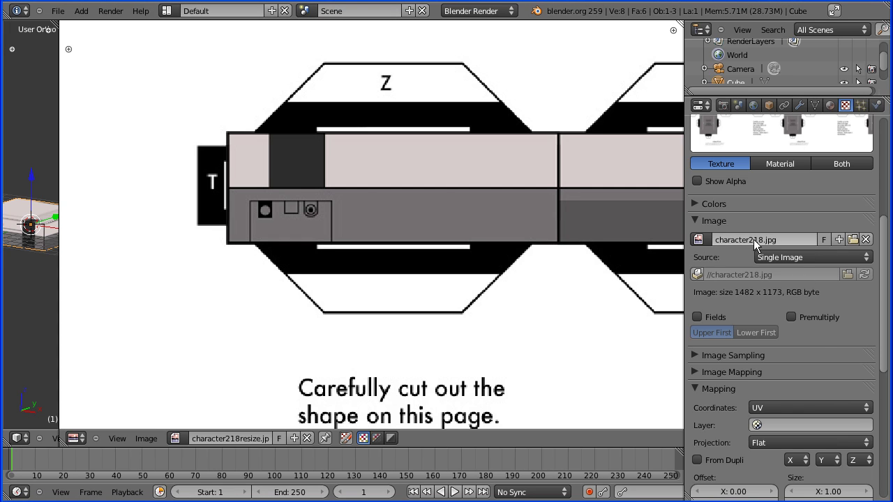
pyautogui.click(698, 239)
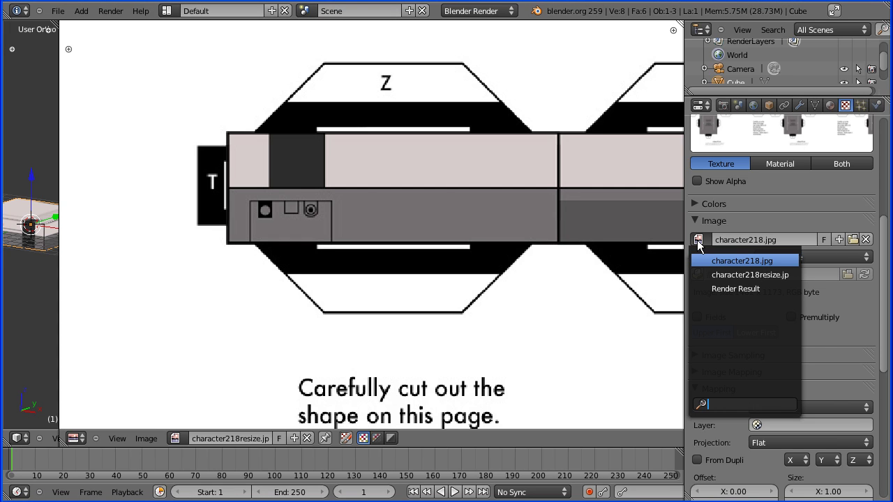
pyautogui.click(743, 274)
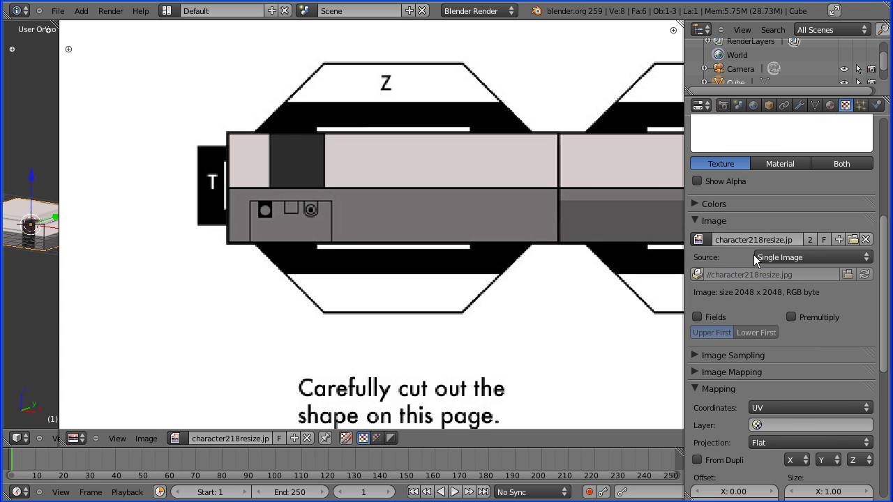
# - Export the model in X3D format as nes2.x3d in G:\blender\uv
pyautogui.click(59, 12)
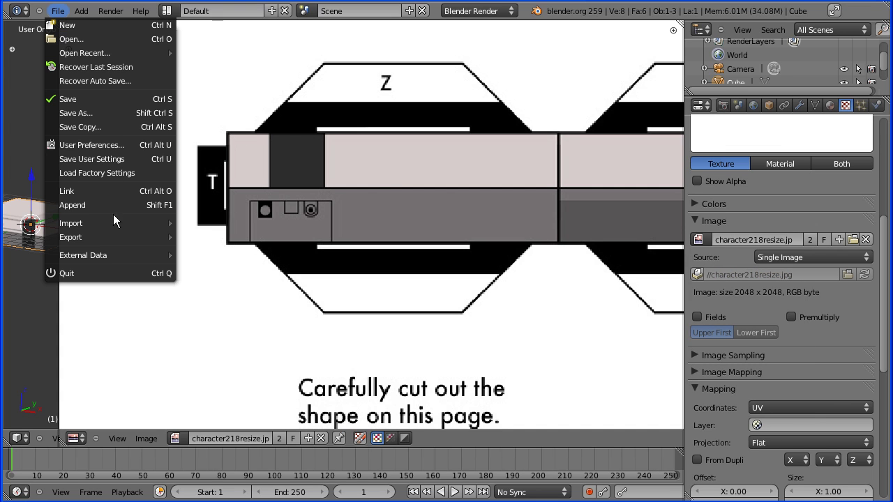
pyautogui.moveTo(120, 232)
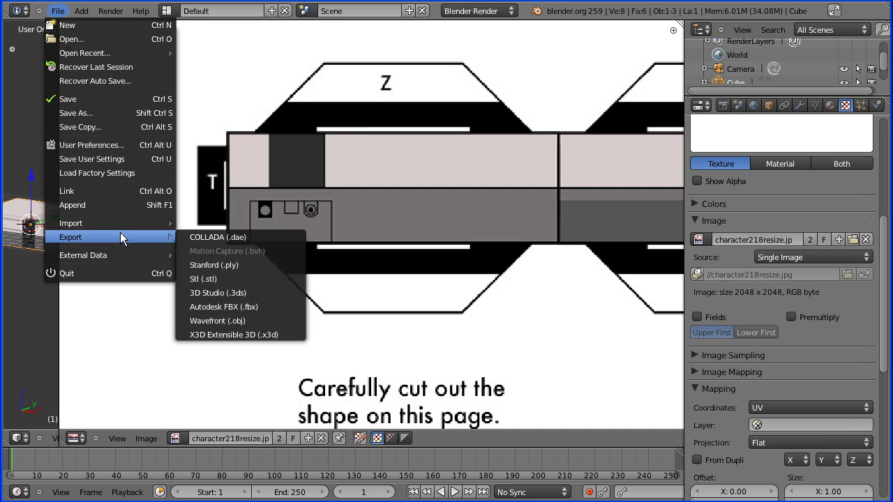
pyautogui.click(281, 335)
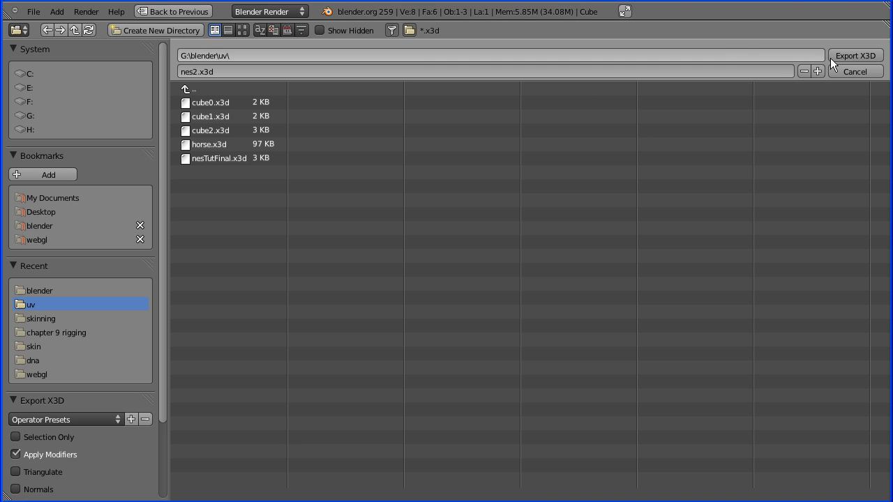
pyautogui.click(854, 56)
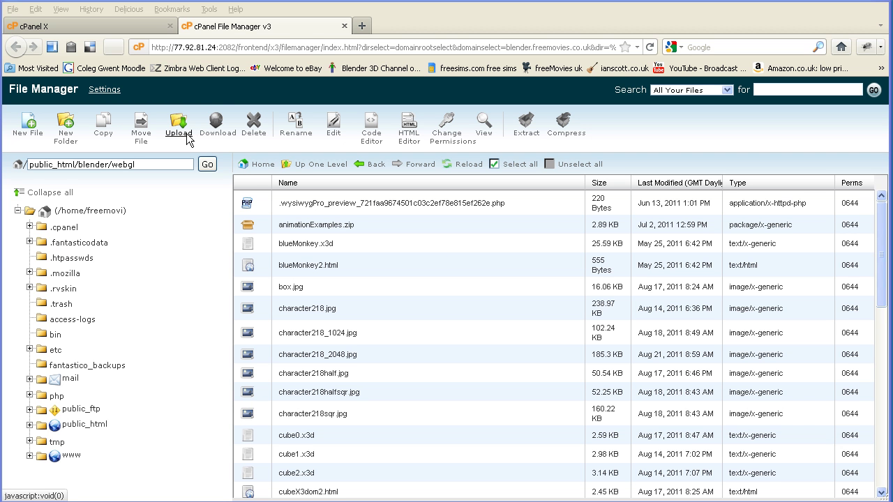
# - In cPanel File Manager, upload nes2.x3d to public_html/blender/webgl and close the upload page
pyautogui.click(186, 134)
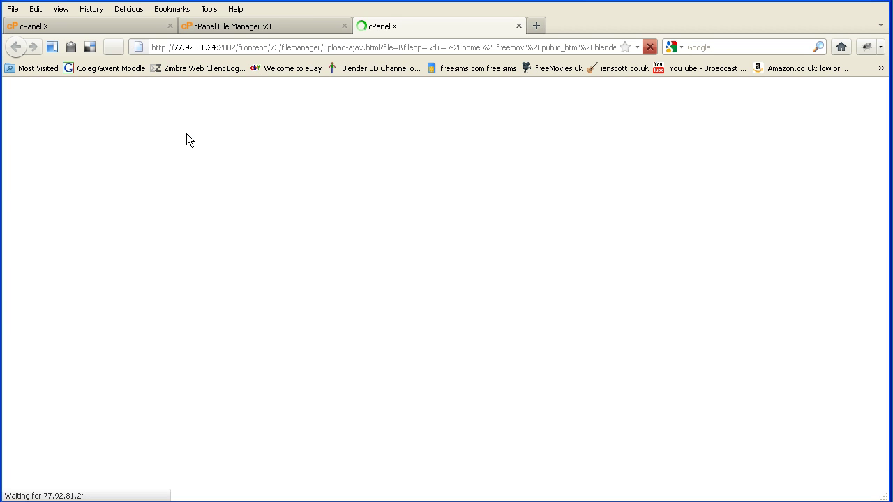
pyautogui.click(305, 152)
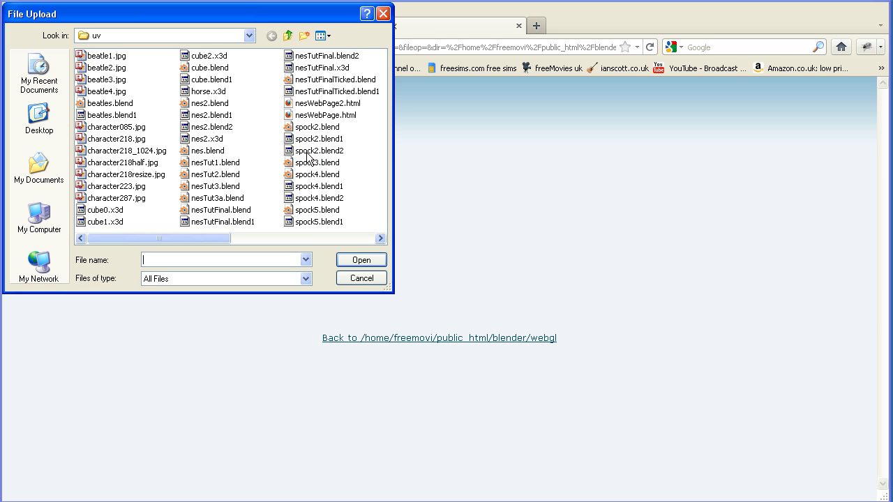
pyautogui.click(207, 139)
pyautogui.click(214, 142)
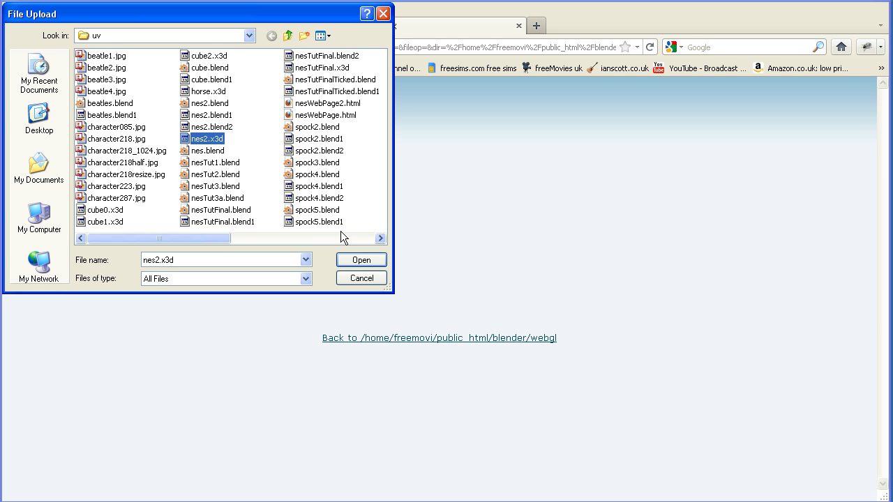
pyautogui.click(362, 262)
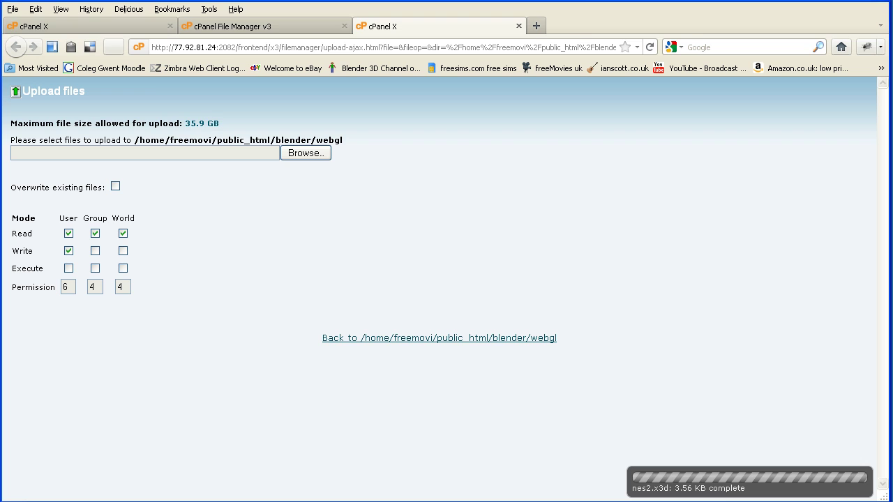
pyautogui.hotkey('ctrl', 'w')
# - Open the uploaded nes2.x3d from the webgl folder in the Code Editor with utf-8 encoding
pyautogui.scroll(-4, 448, 267)
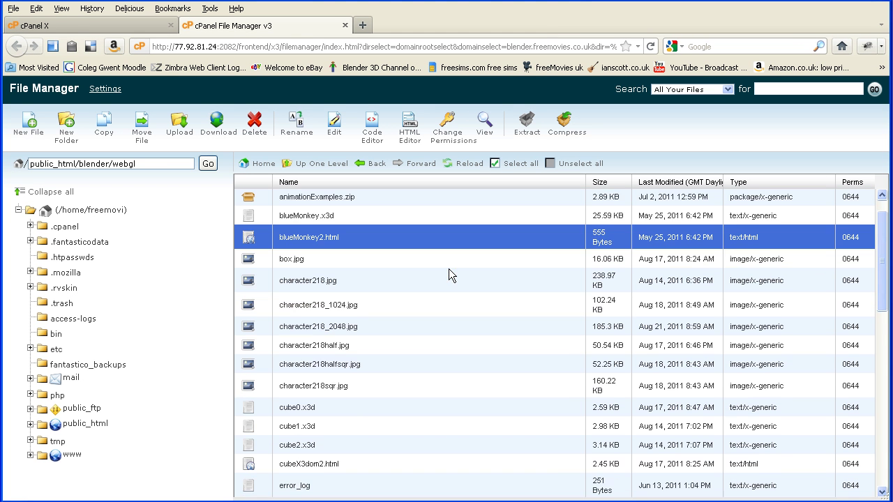
pyautogui.scroll(-8, 448, 307)
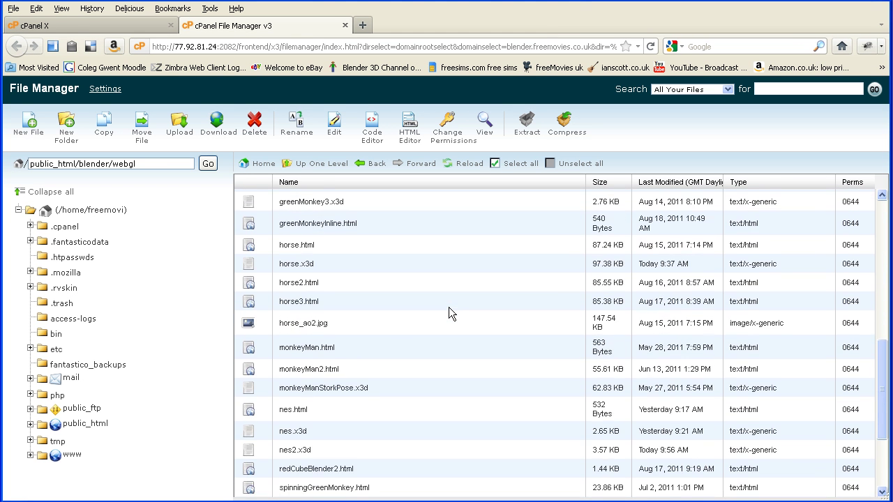
pyautogui.click(302, 396)
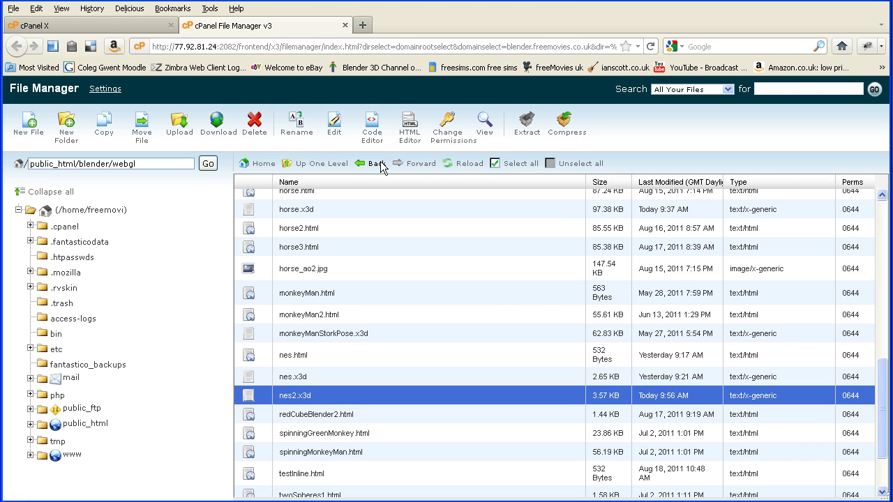
pyautogui.click(372, 136)
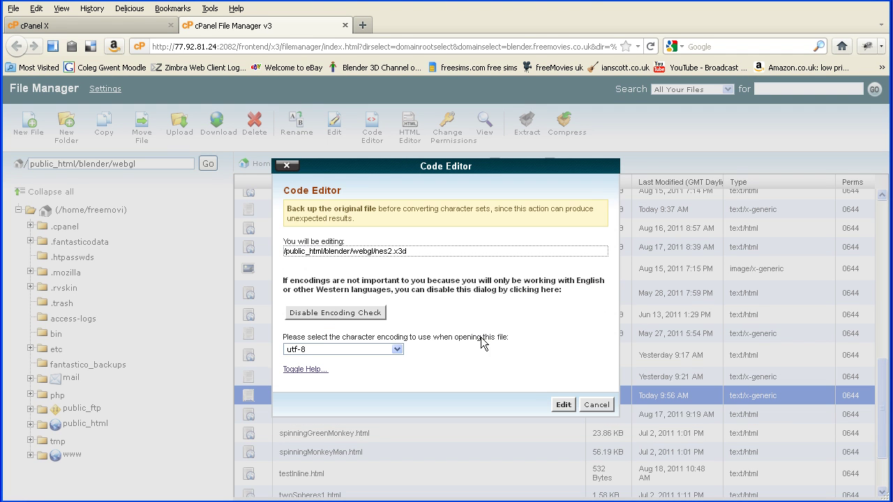
pyautogui.click(563, 403)
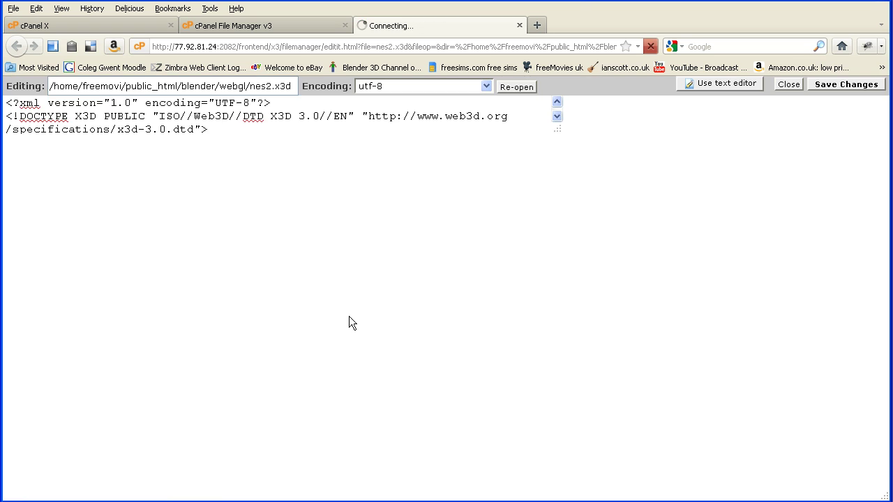
# - Highlight the texture file name in the ImageTexture url of nes2.x3d and return to the File Manager listing
pyautogui.scroll(-3, 465, 309)
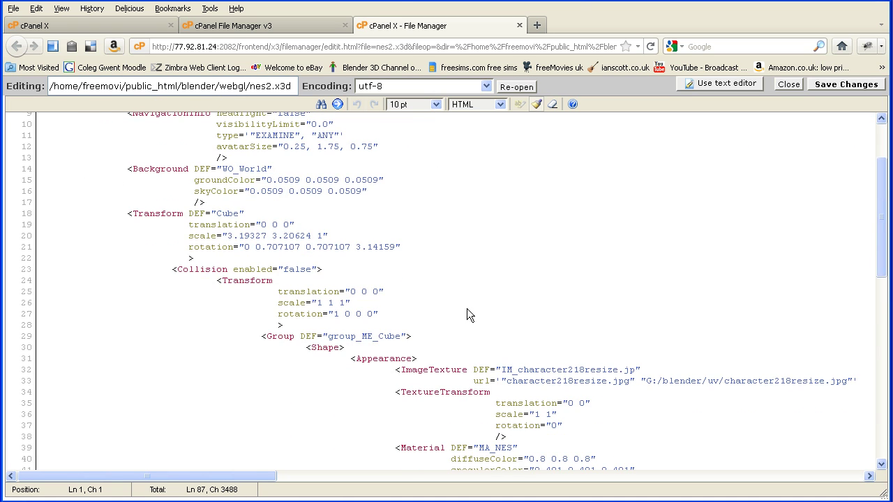
pyautogui.scroll(-2, 467, 309)
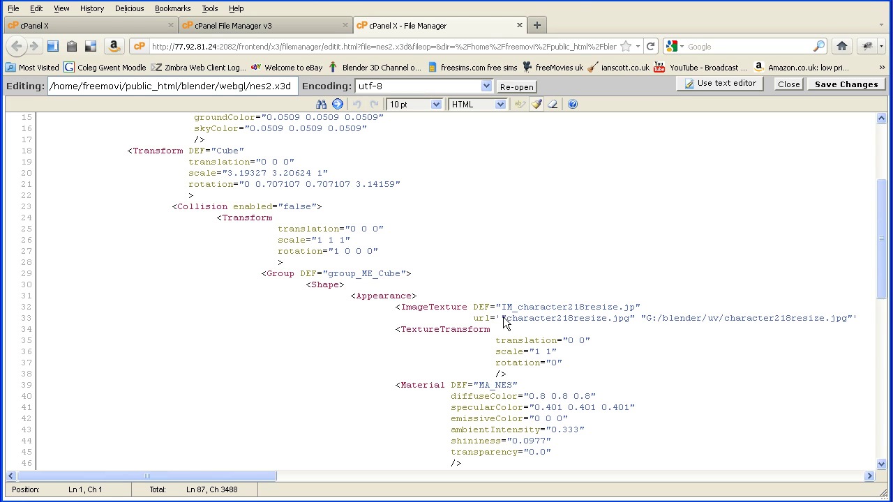
pyautogui.moveTo(507, 320); pyautogui.dragTo(631, 322)
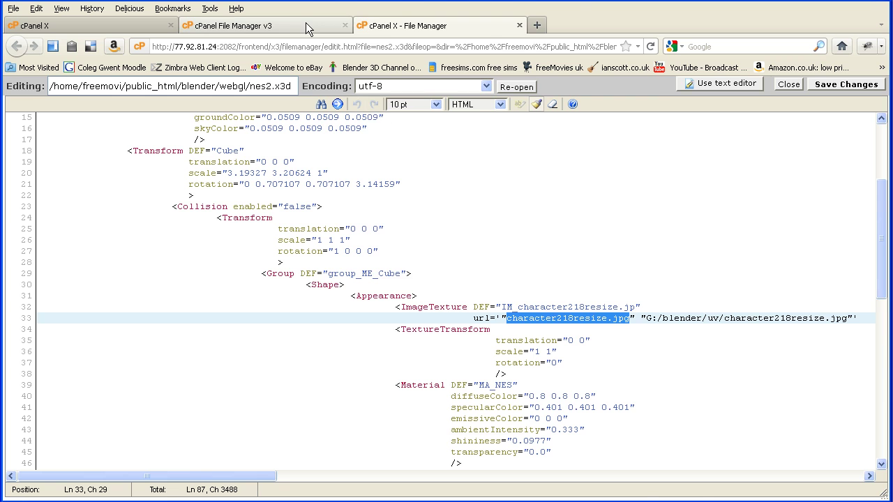
pyautogui.click(251, 26)
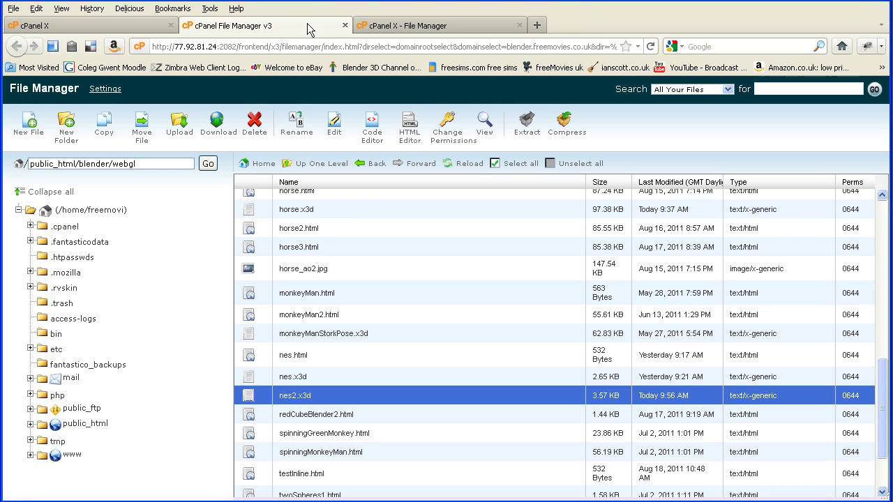
# - Upload the texture image character218resize.jpg to public_html/blender/webgl, close the upload page and select the file in the listing
pyautogui.click(182, 133)
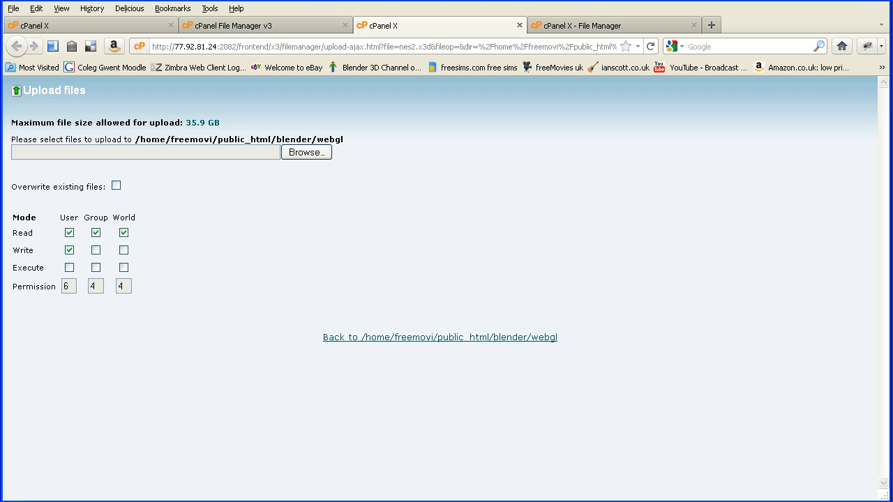
pyautogui.hotkey('ctrl', 'w')
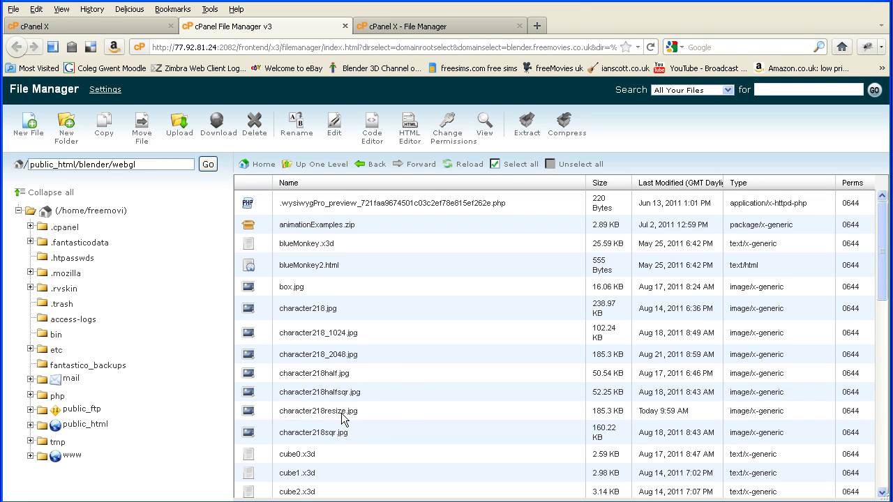
pyautogui.click(343, 412)
# - Open nes.html from the webgl folder in the Code Editor with utf-8 encoding
pyautogui.scroll(-2, 410, 428)
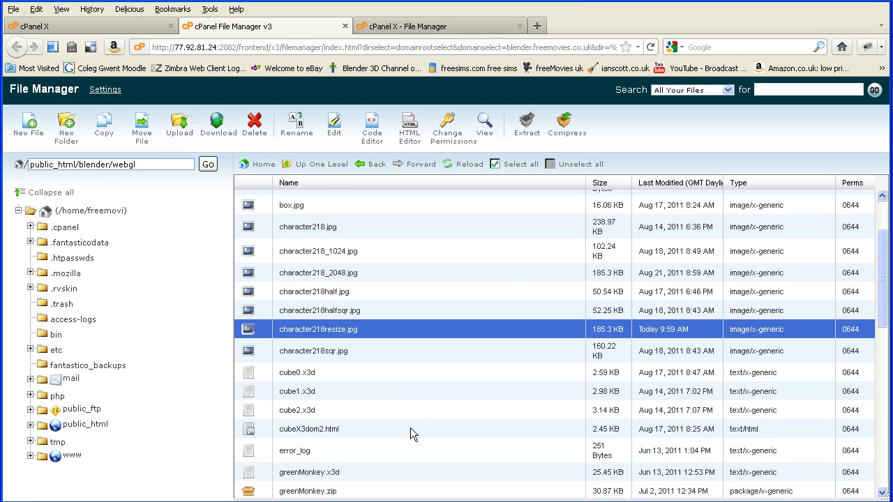
pyautogui.scroll(-6, 410, 424)
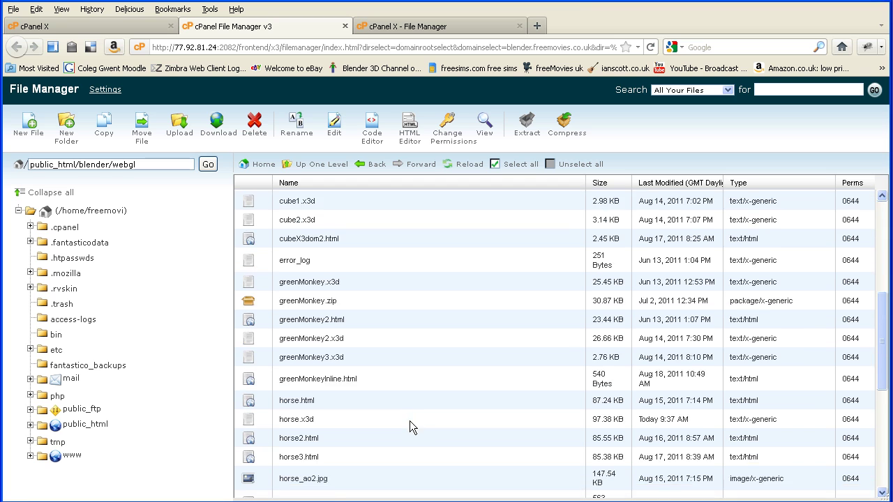
pyautogui.scroll(-2, 410, 426)
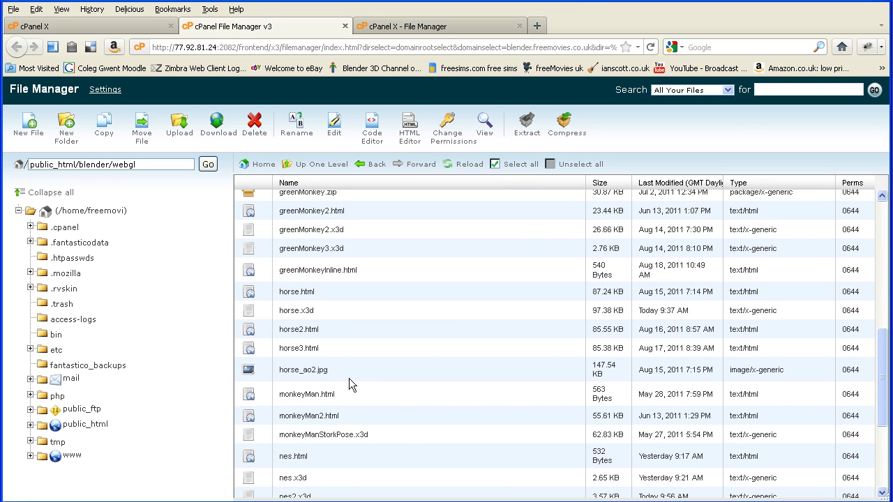
pyautogui.scroll(-2, 349, 383)
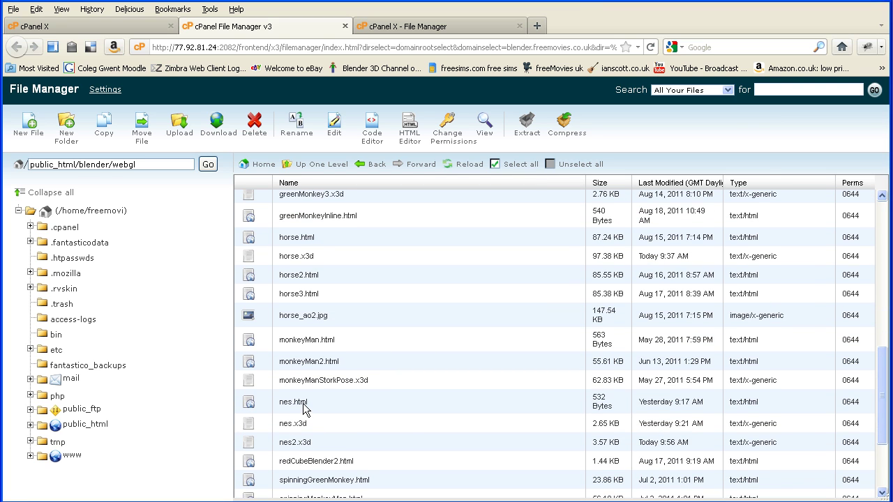
pyautogui.click(304, 407)
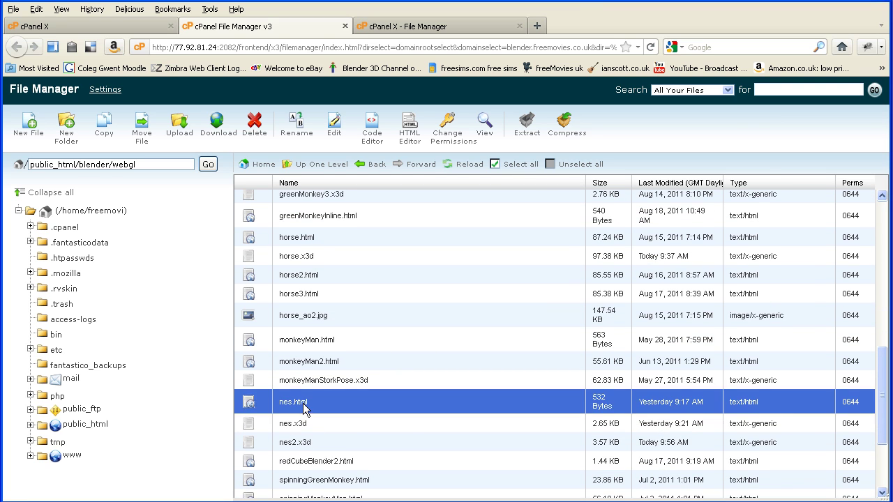
pyautogui.click(379, 135)
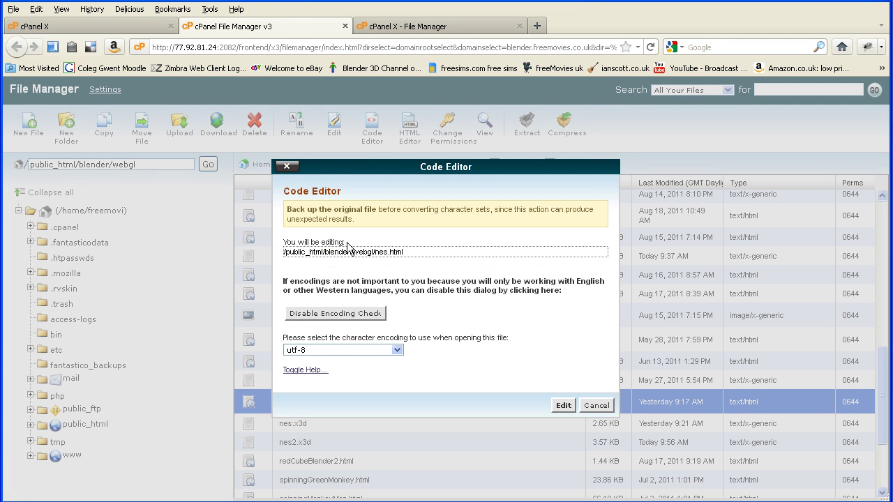
pyautogui.click(562, 406)
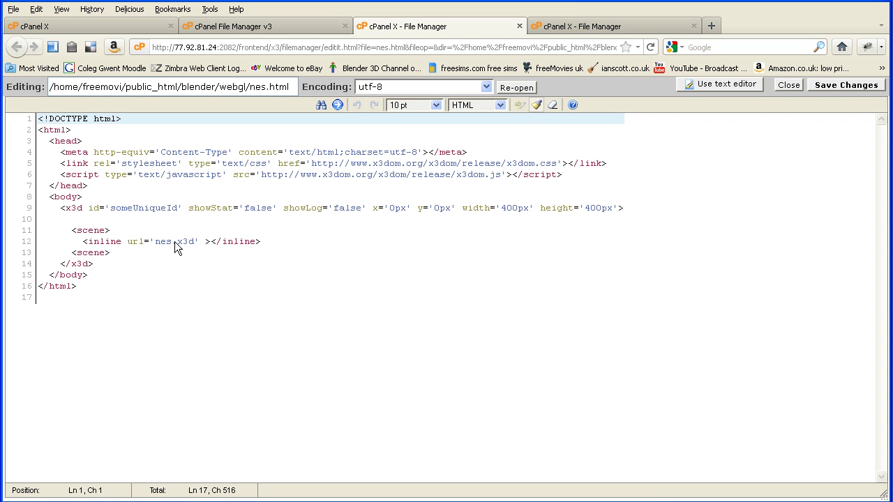
# - Change the inline url in nes.html to nes2.x3d and save the changes
pyautogui.click(171, 243)
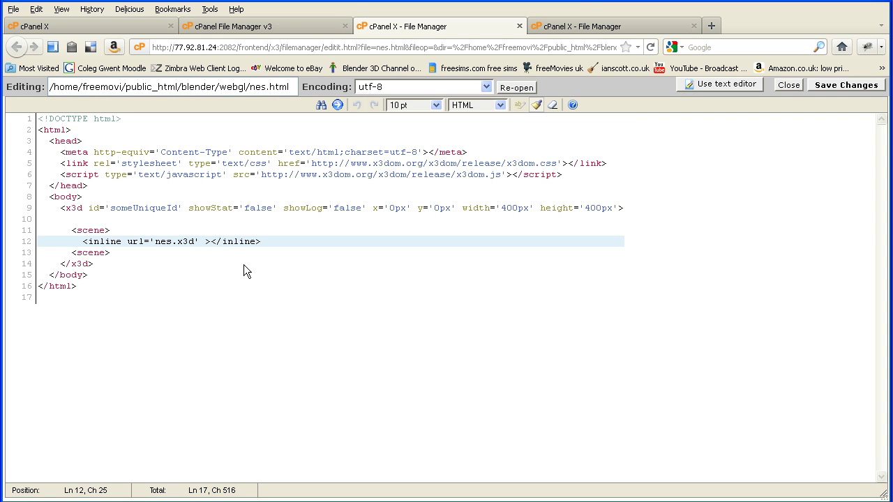
pyautogui.write('2')
pyautogui.click(845, 85)
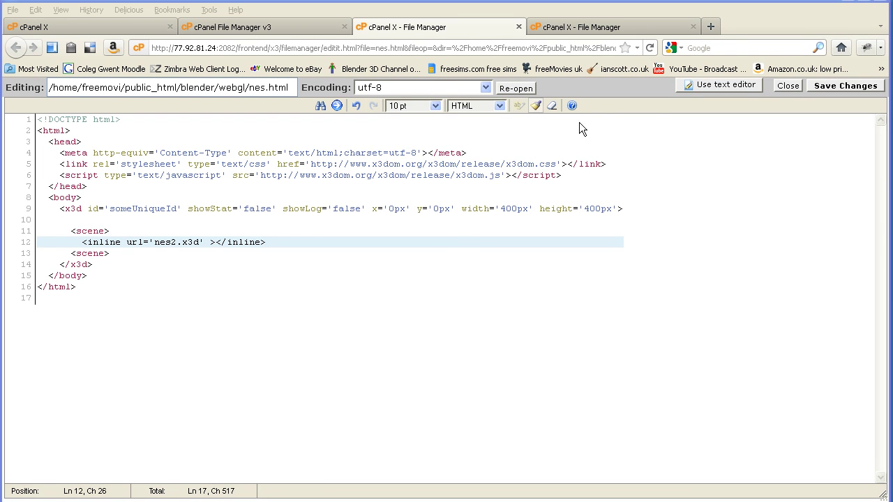
# - Load blender.freemovies.co.uk/webgl/nes.html in a new browser tab
pyautogui.click(711, 28)
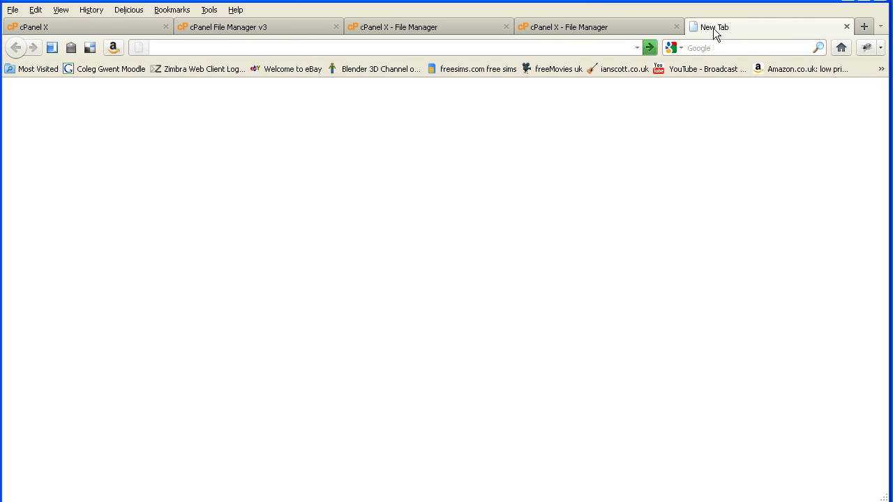
pyautogui.click(375, 75)
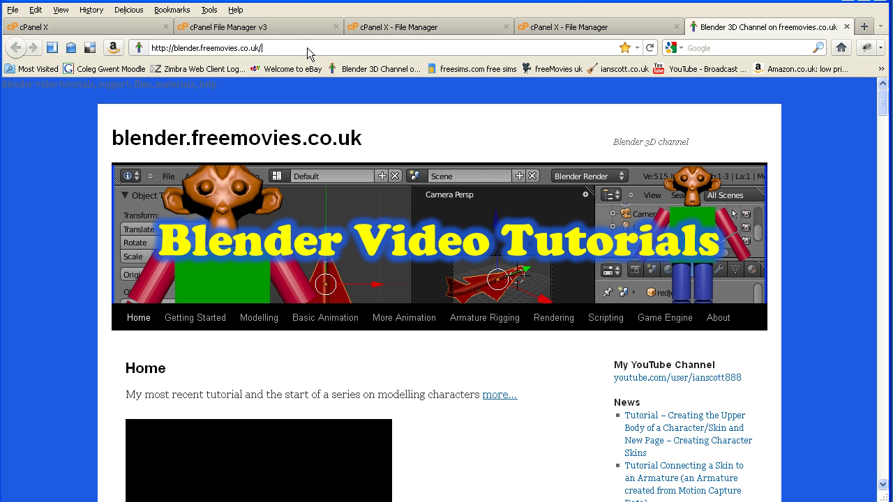
pyautogui.write('web')
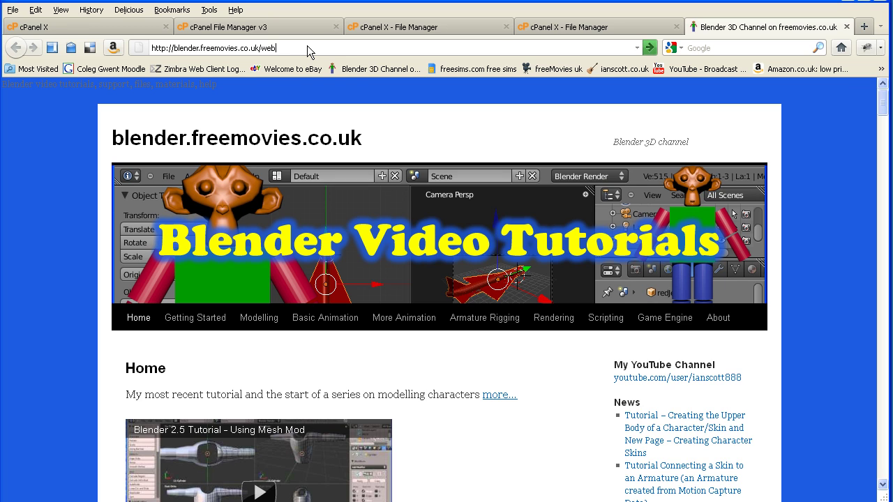
pyautogui.write('gl/nes.html')
pyautogui.press('Return')
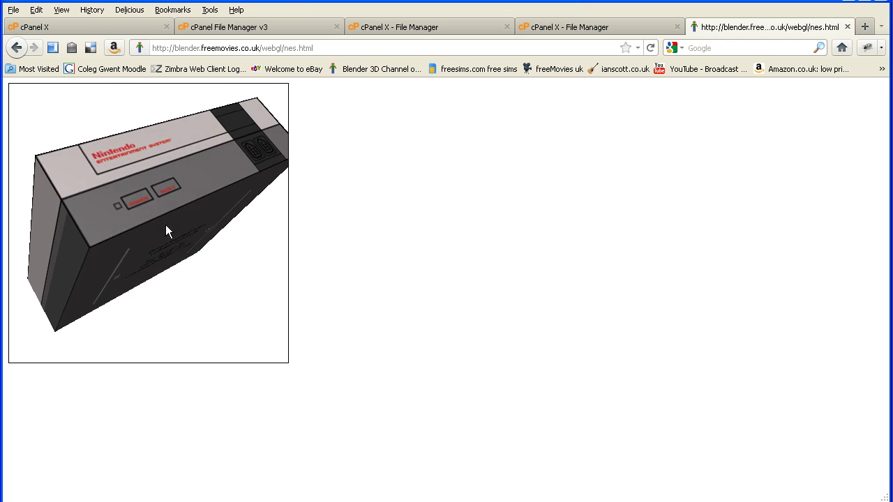
# - Rotate the NES model on the web page to examine its texture from several angles
pyautogui.moveTo(228, 180); pyautogui.dragTo(226, 209)
pyautogui.moveTo(144, 304); pyautogui.dragTo(134, 266)
pyautogui.moveTo(246, 152); pyautogui.dragTo(159, 237)
pyautogui.moveTo(253, 174); pyautogui.dragTo(275, 132)
pyautogui.moveTo(100, 225); pyautogui.dragTo(89, 285)
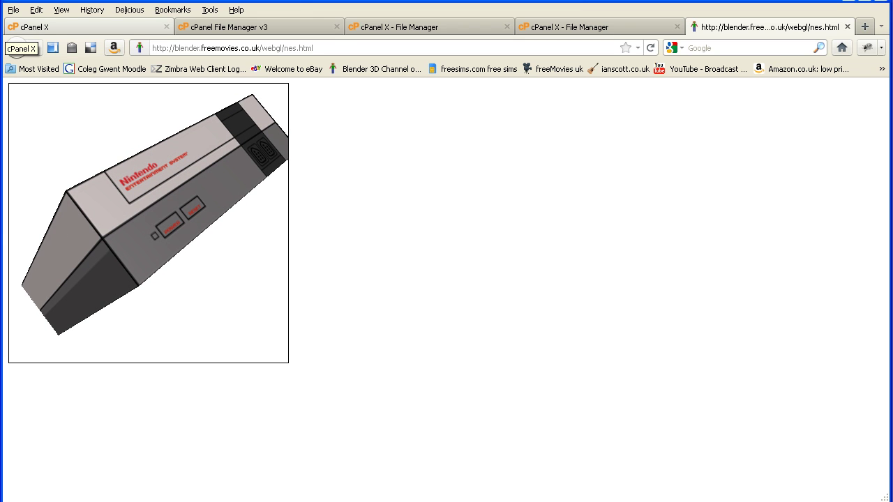